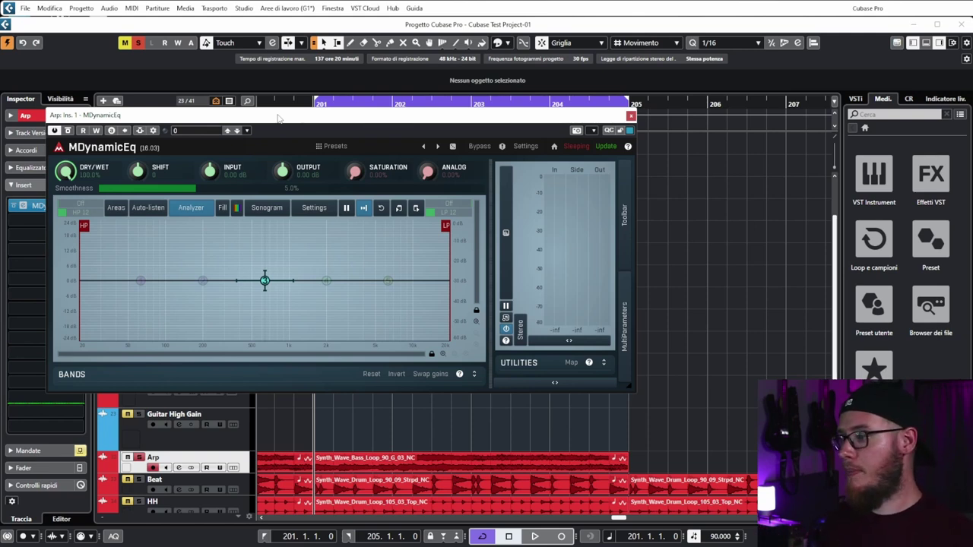
- Expand the equalizer's band controls and enable bands 1, 2, 4 and 5
left_click(66, 375)
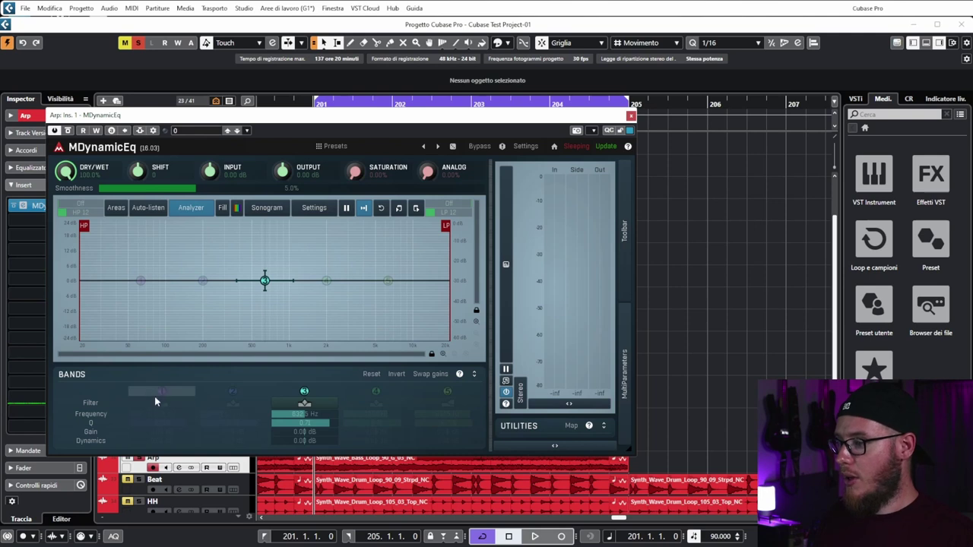
left_click(173, 396)
left_click(215, 397)
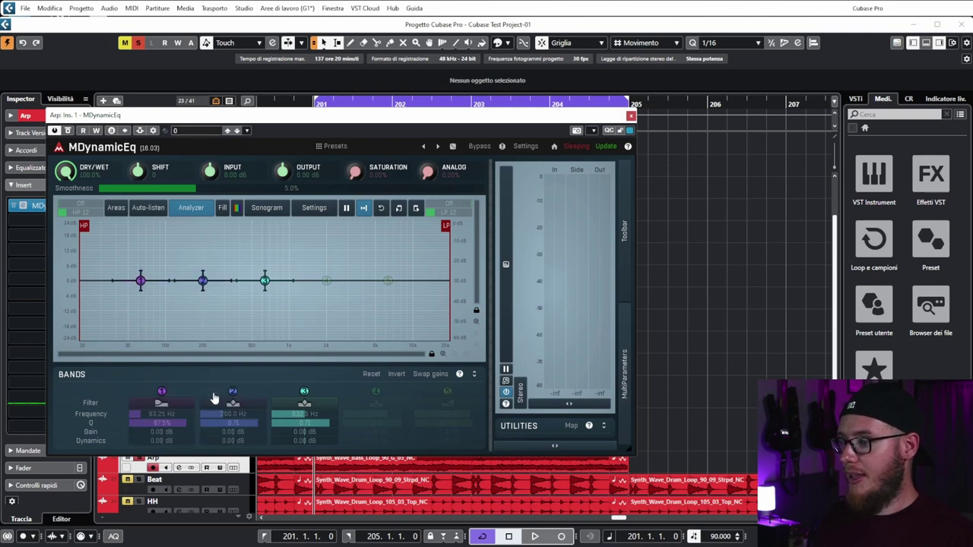
left_click(363, 397)
left_click(434, 395)
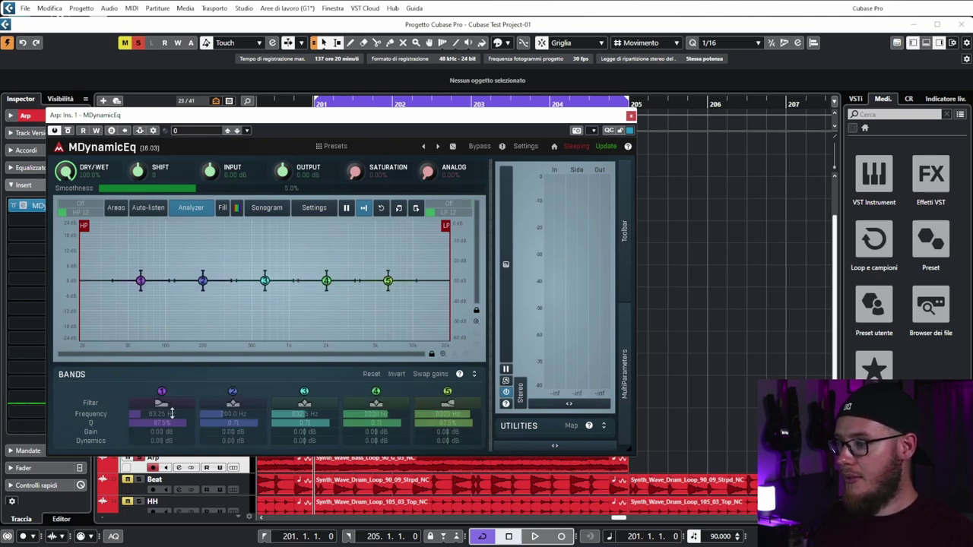
- Raise band 1's frequency to 81.10 Hz and change its filter type to Peak, keeping it on the Left + Right channels
scroll(161, 414, "up", 4)
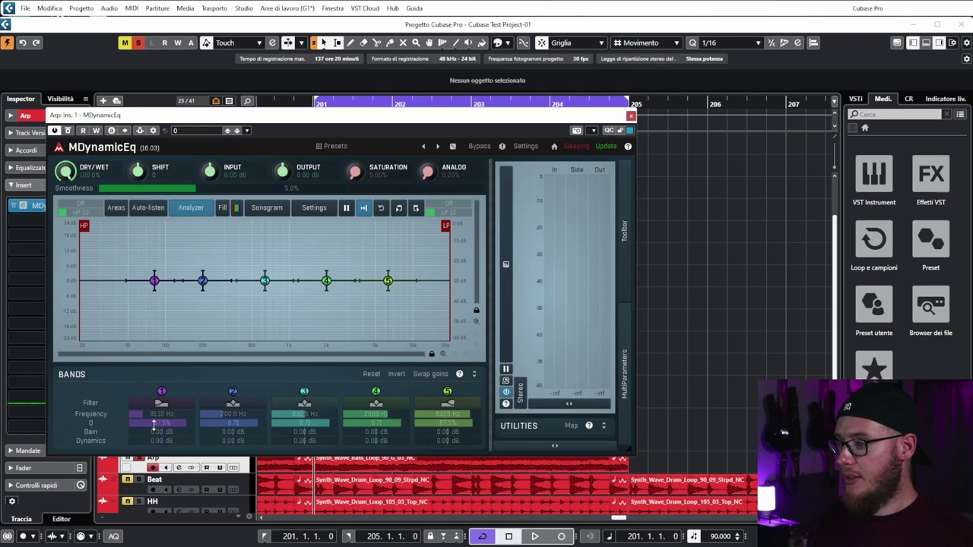
left_click(161, 401)
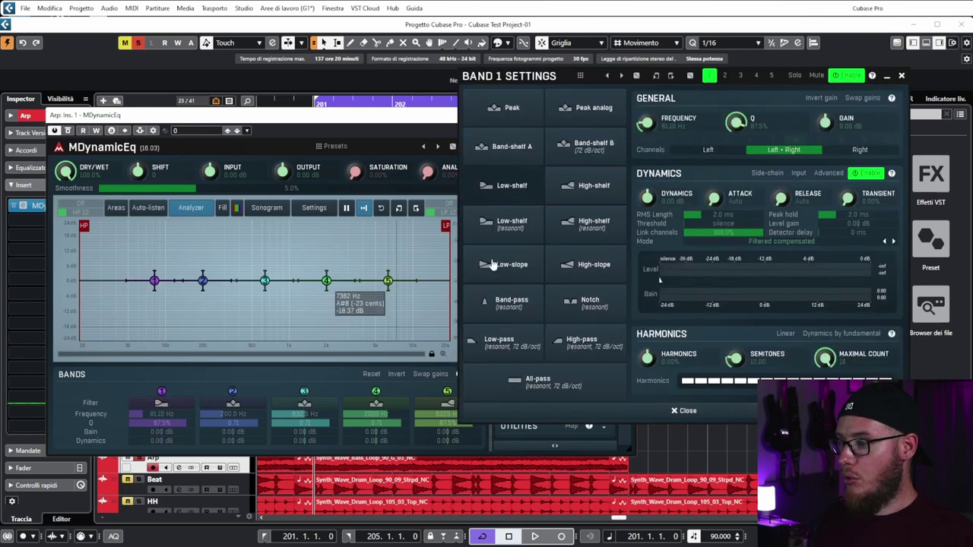
left_click_drag(522, 79, 174, 111)
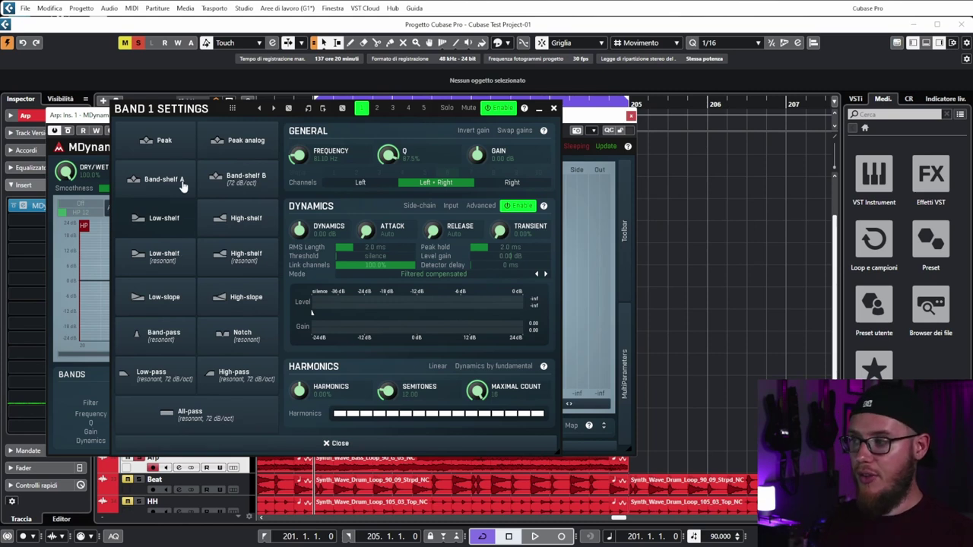
left_click(176, 144)
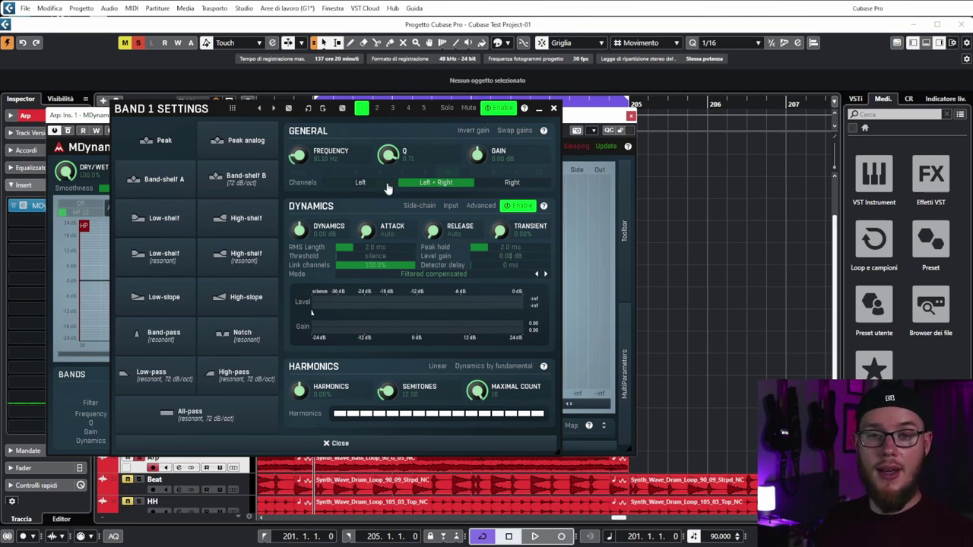
left_click(507, 187)
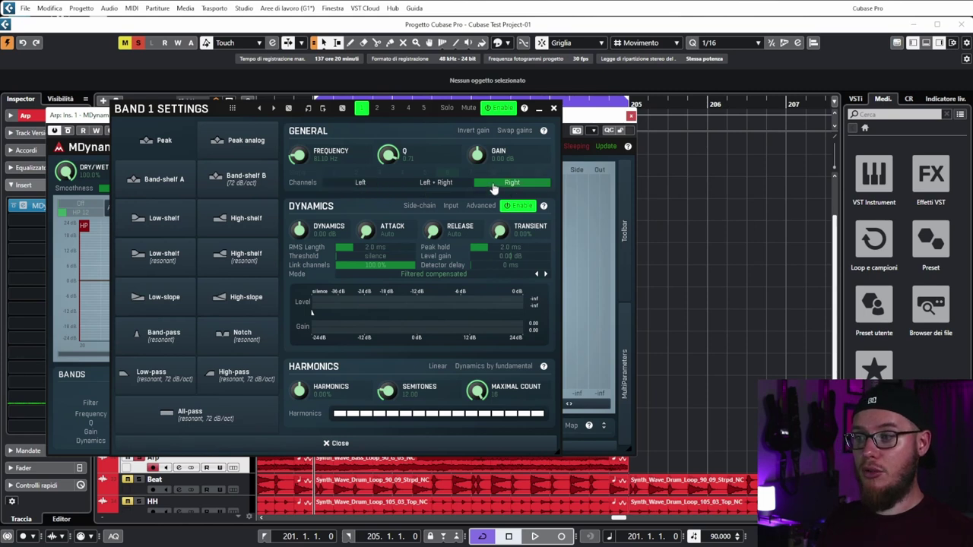
left_click(454, 183)
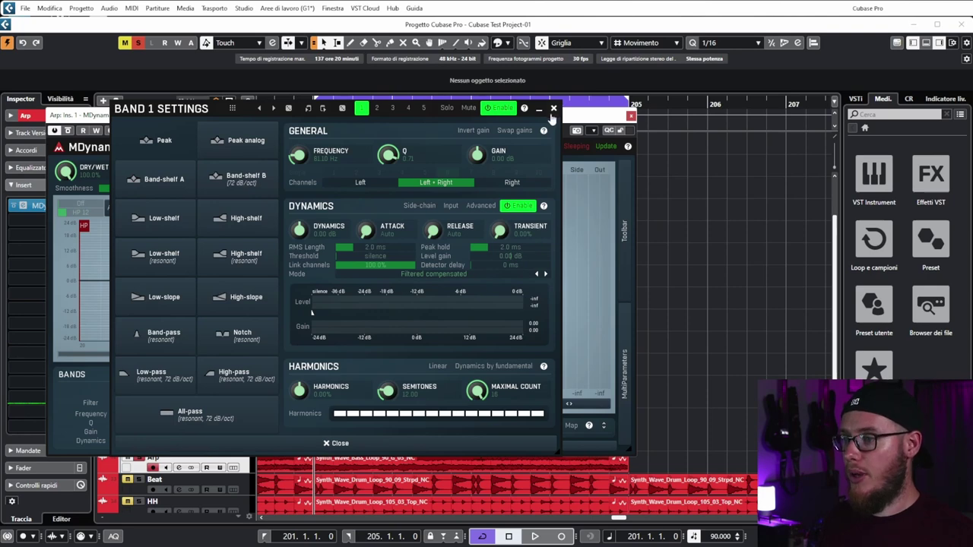
left_click(553, 108)
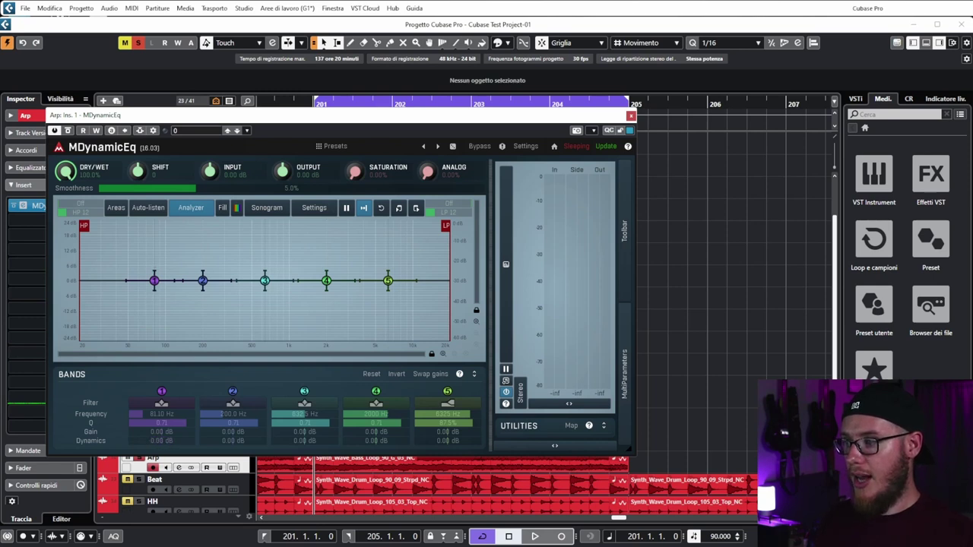
- Try positive and negative dynamics on band 1, settling on about -3 dB
double_click(160, 442)
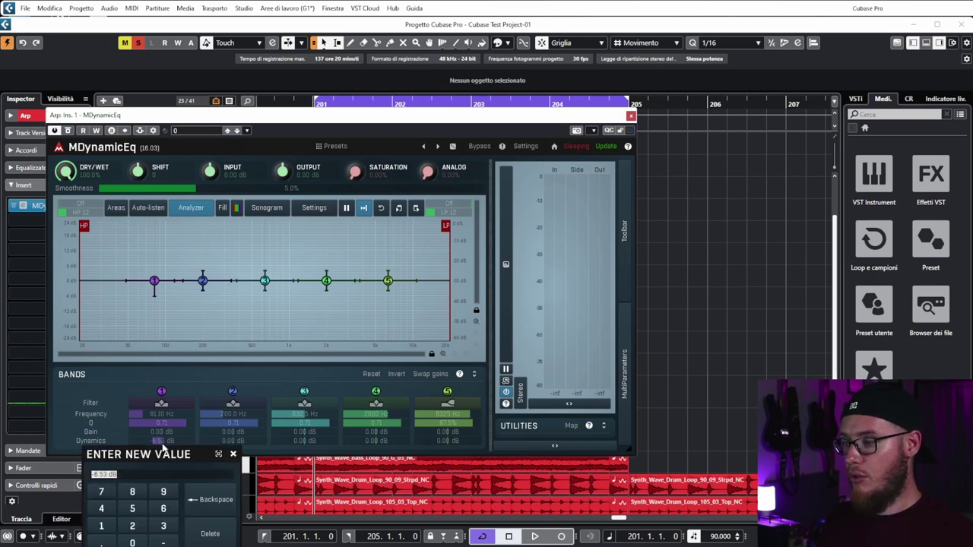
key("Escape")
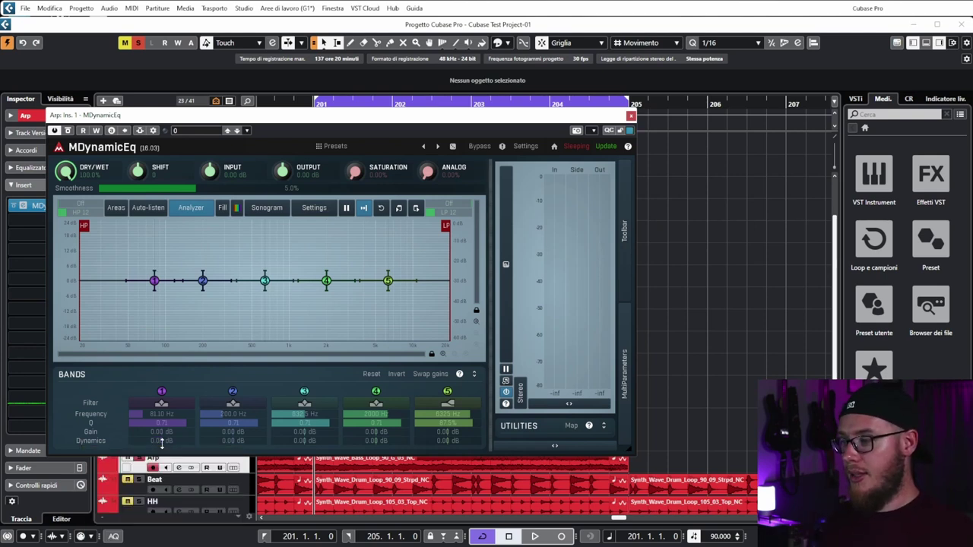
left_click_drag(161, 444, 161, 457)
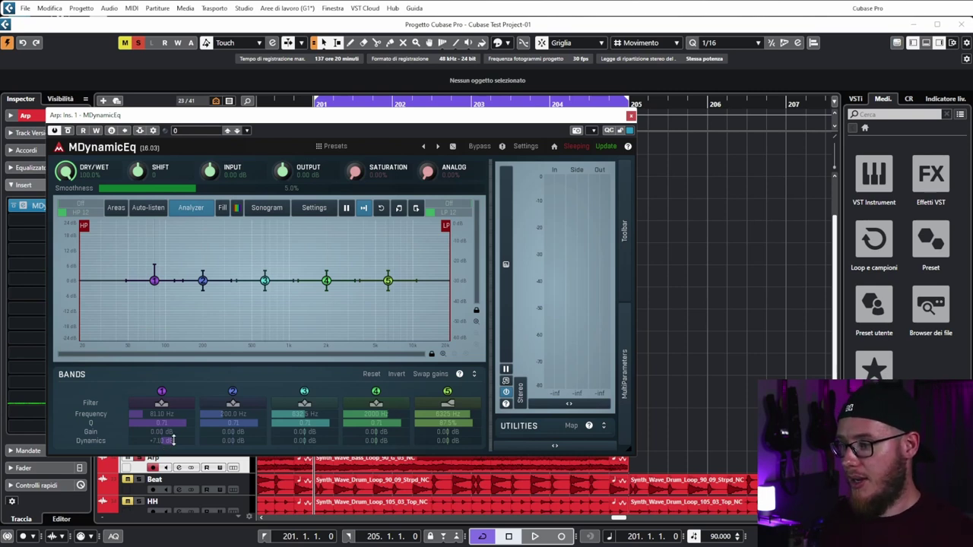
left_click_drag(166, 441, 173, 441)
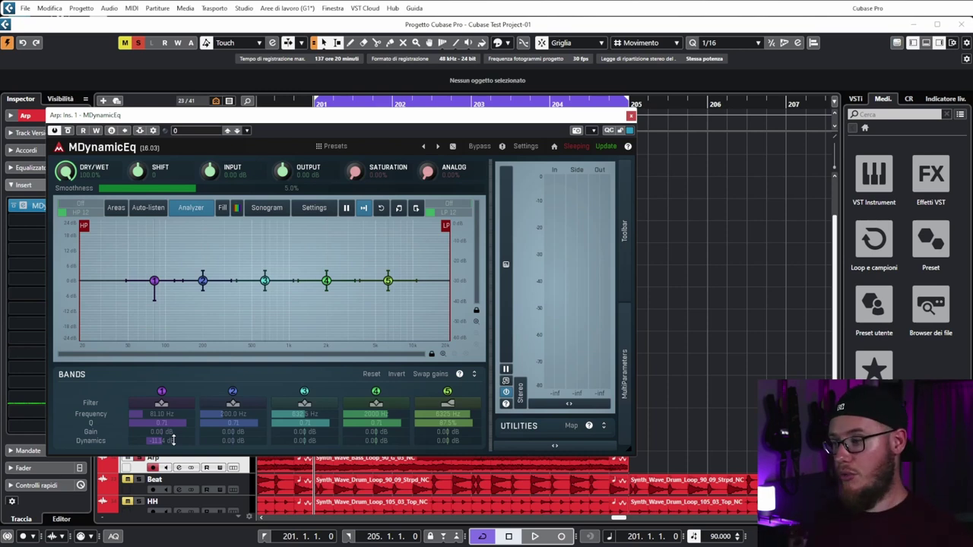
mouse_move(173, 440)
left_mouse_down()
mouse_move(173, 419)
mouse_move(176, 442)
left_mouse_up()
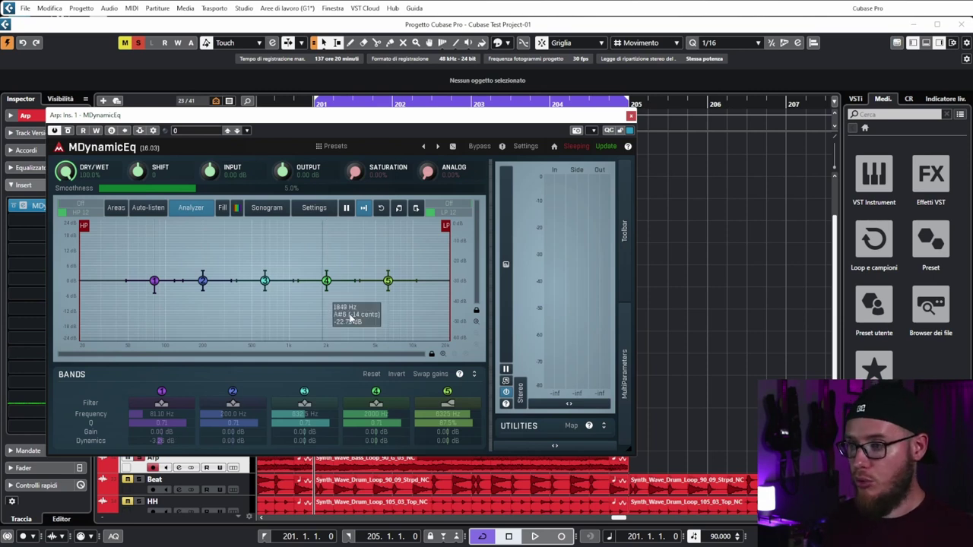
- Show the list of multiparameters and open the settings of multiparameter 1
left_click(622, 387)
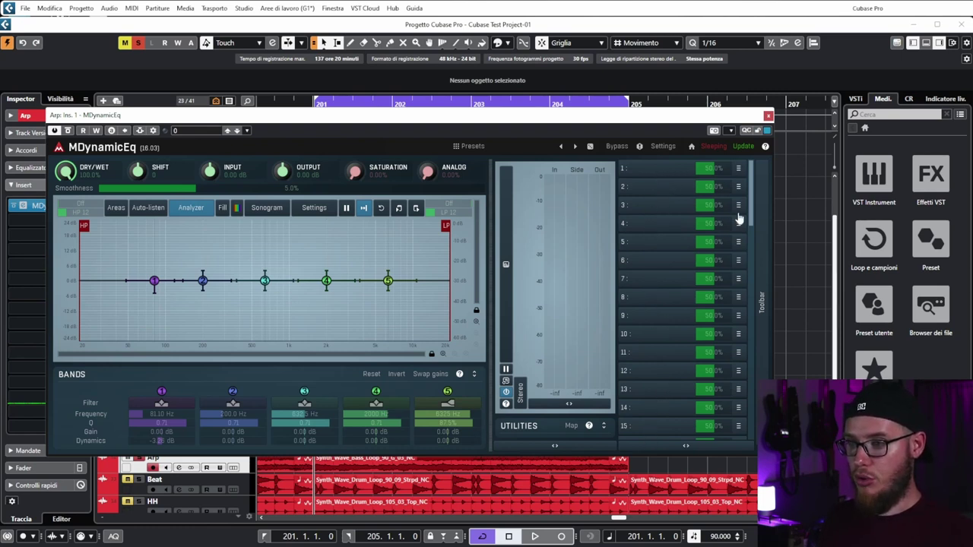
left_click_drag(750, 196, 769, 176)
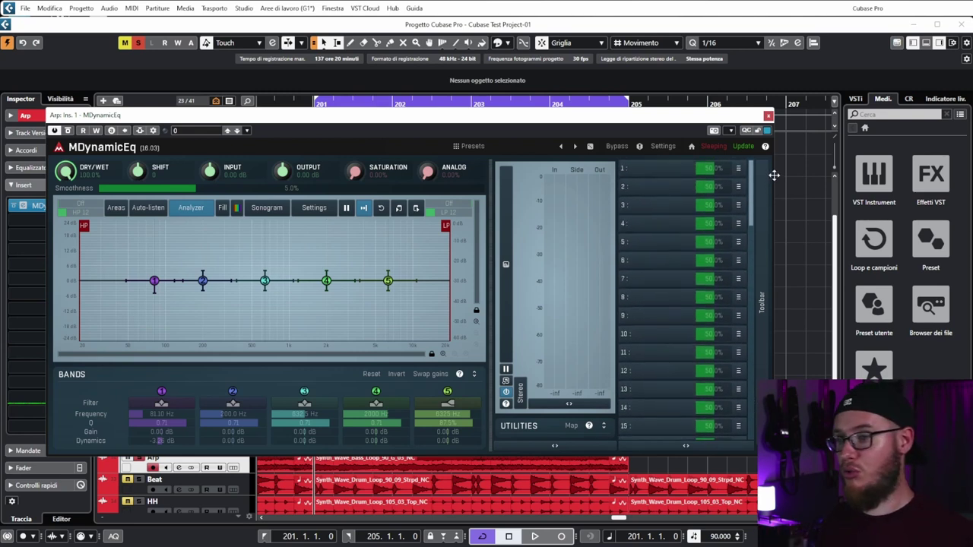
left_click(646, 168)
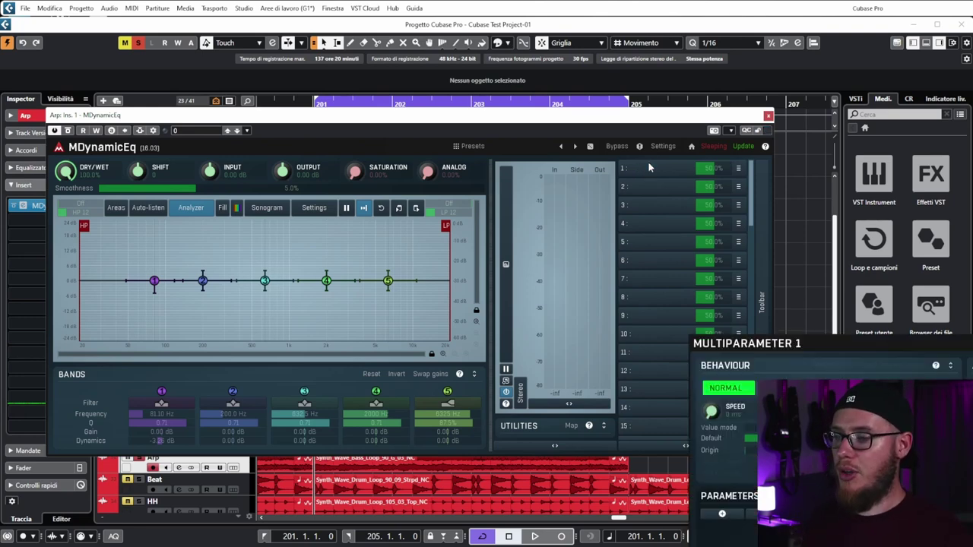
left_click_drag(811, 341, 350, 119)
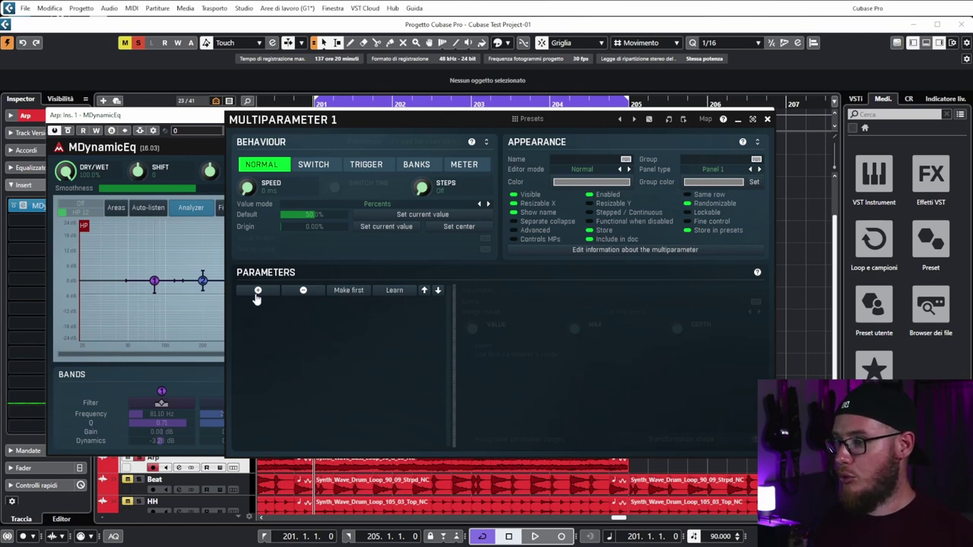
- Assign the equalizer's high-pass and low-pass filters to multiparameter 1 with Learn
left_click(394, 291)
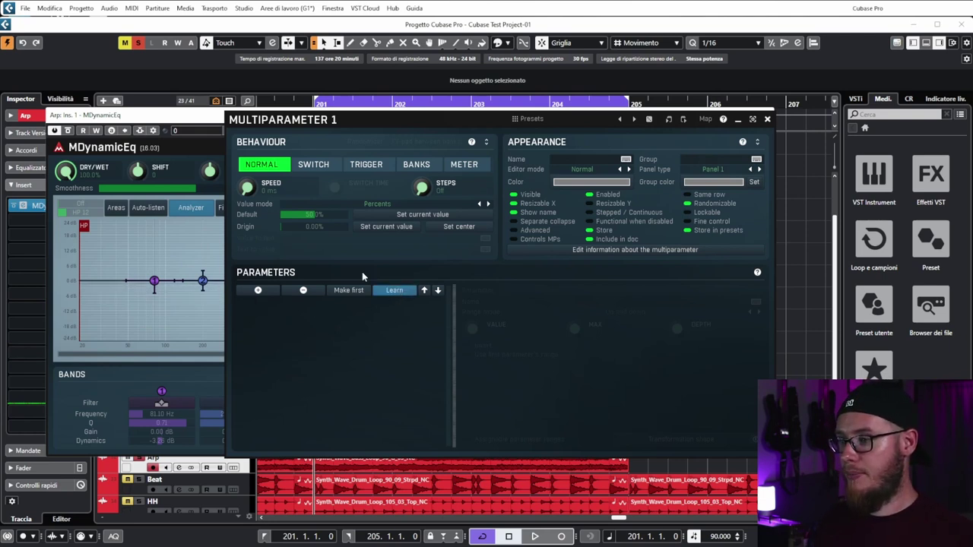
mouse_move(84, 228)
left_mouse_down()
mouse_move(144, 228)
mouse_move(78, 232)
left_mouse_up()
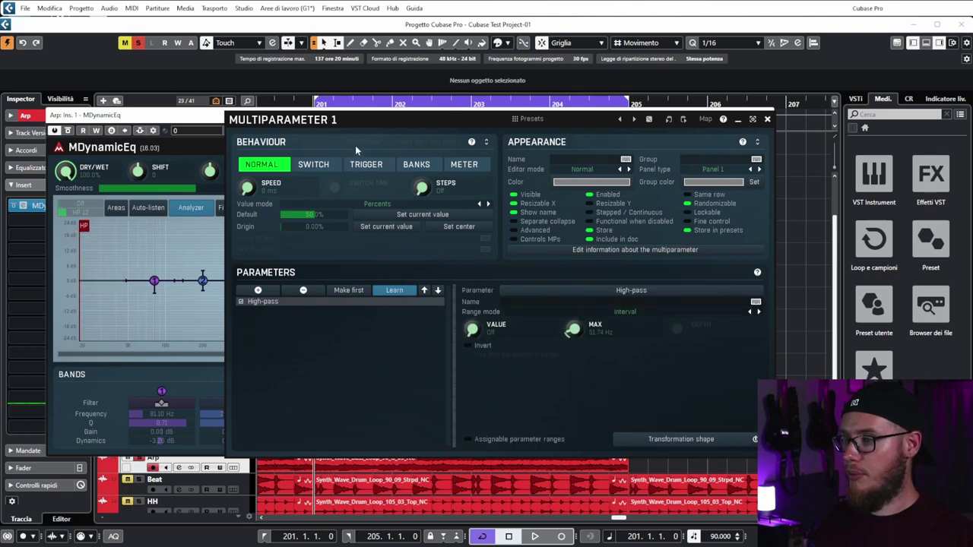
left_click_drag(361, 120, 178, 313)
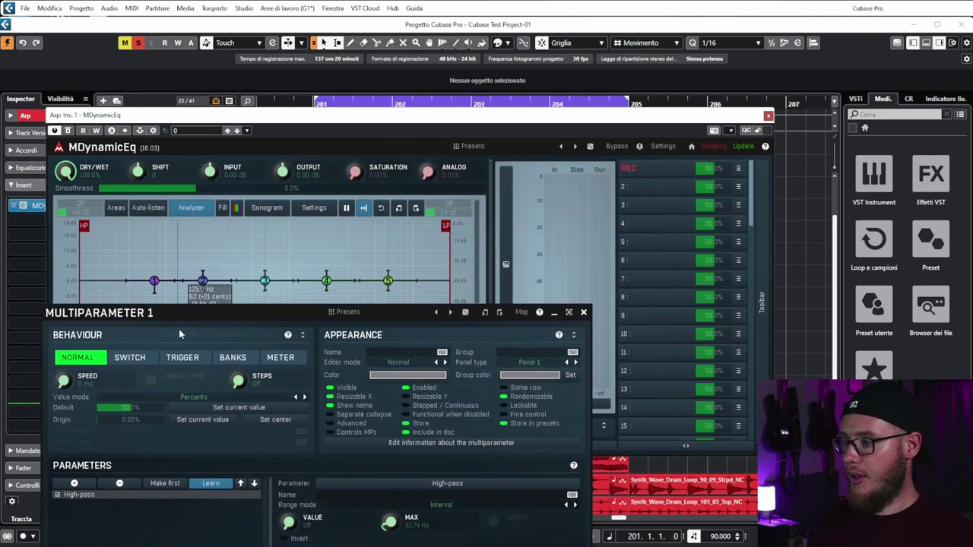
left_click(211, 486)
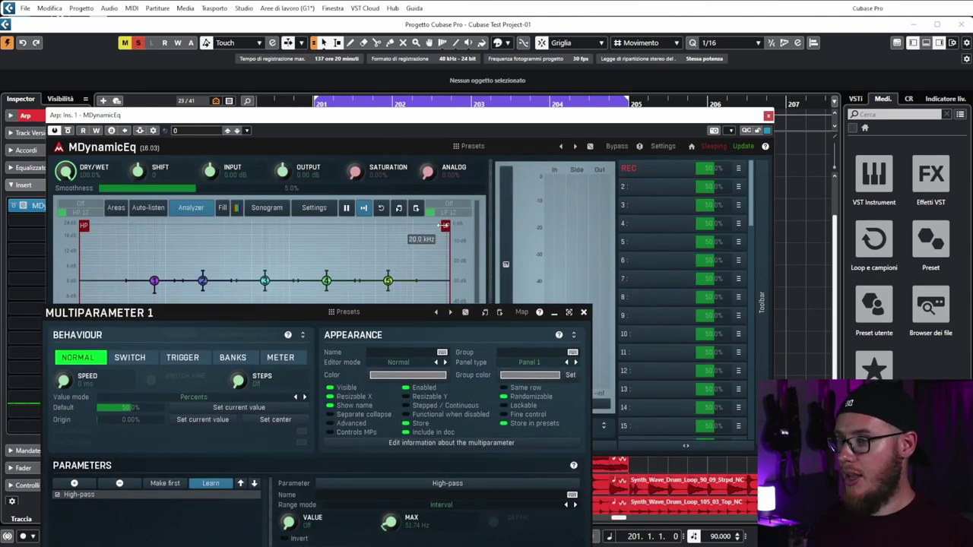
left_click_drag(443, 226, 391, 226)
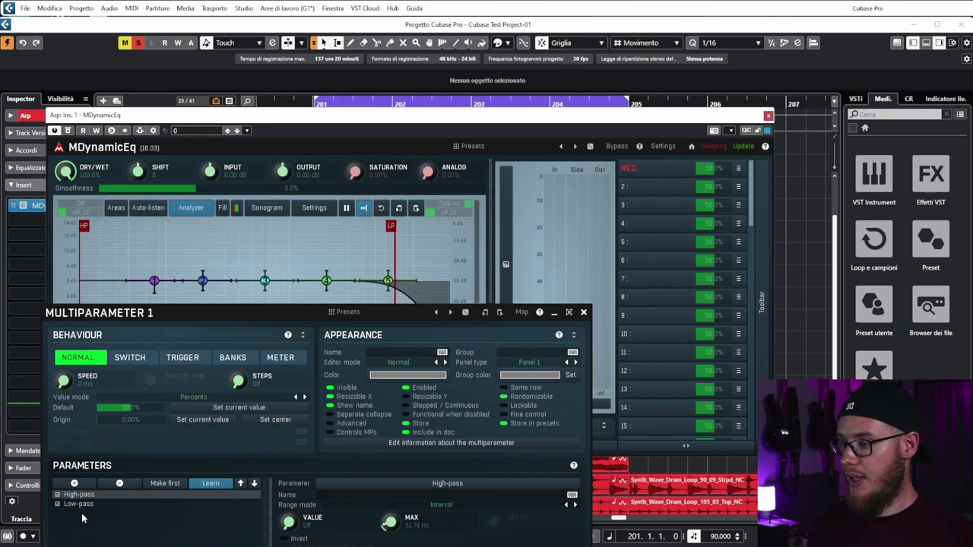
left_click(213, 487)
left_click_drag(261, 313, 644, 116)
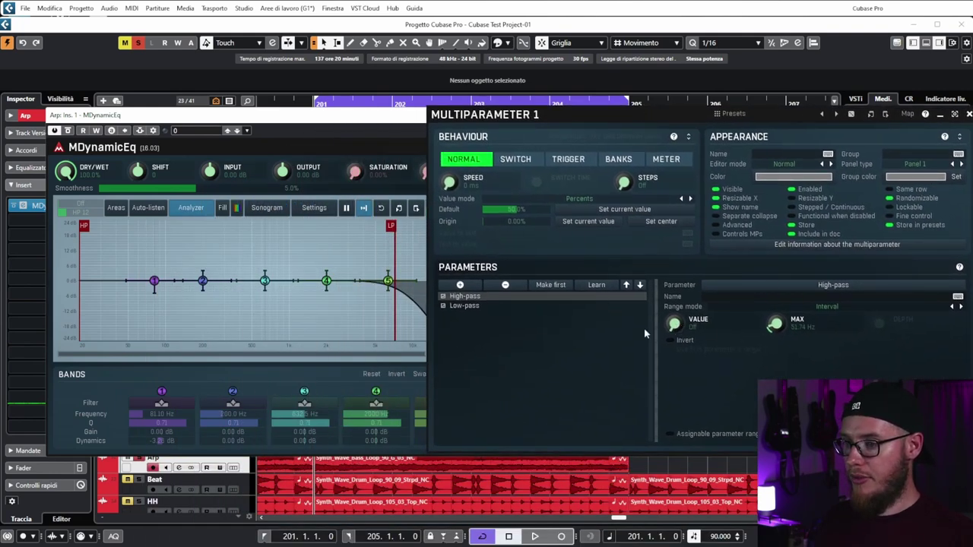
- Compare the range settings of the assigned High-pass and Low-pass parameters
left_click(463, 305)
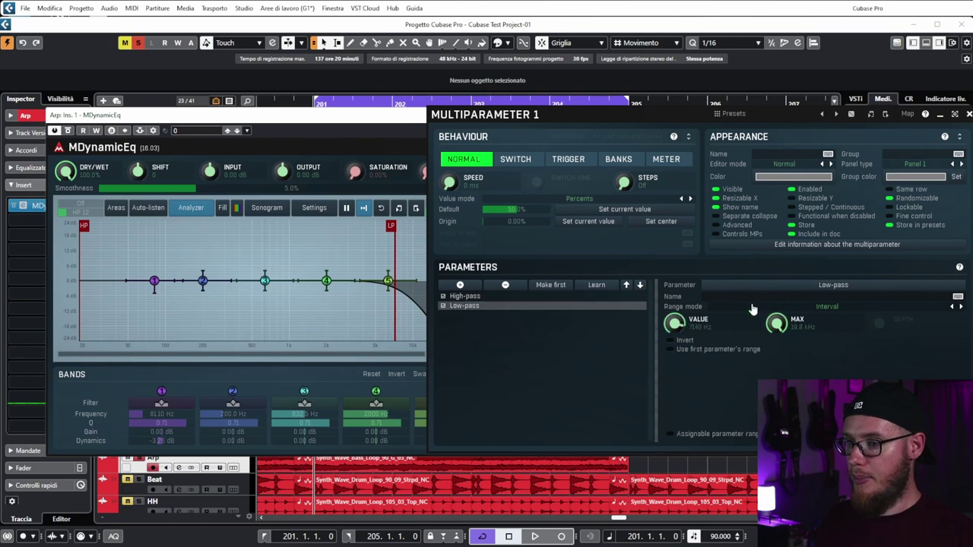
left_click(471, 299)
left_click(471, 308)
left_click(471, 298)
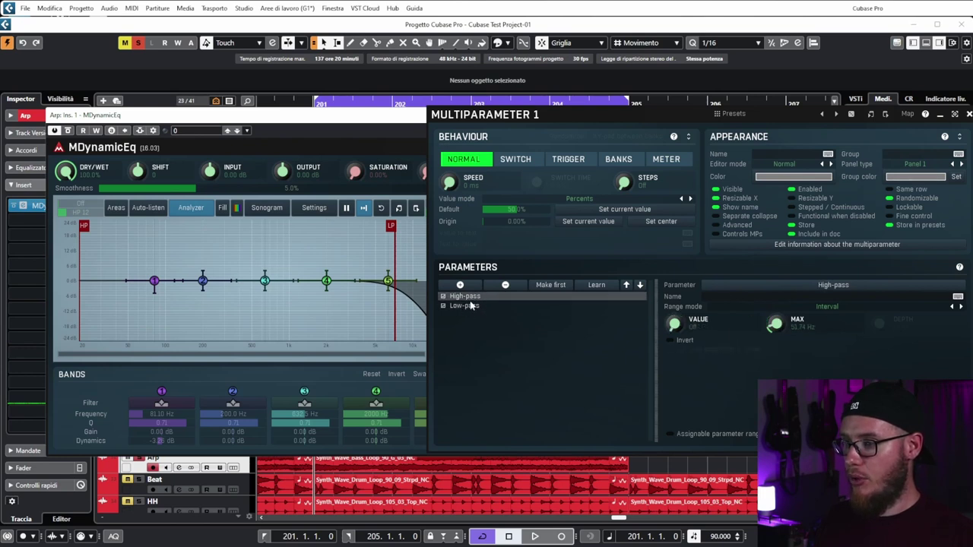
left_click(471, 308)
left_click(471, 299)
left_click(468, 306)
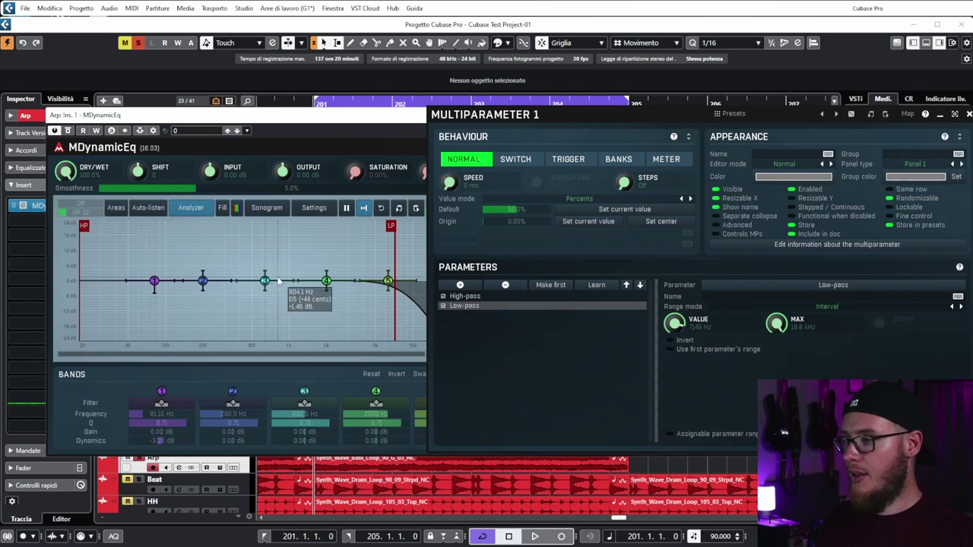
- Set the High-pass parameter's interval to run from Off to a maximum of about 485 Hz
left_click(465, 297)
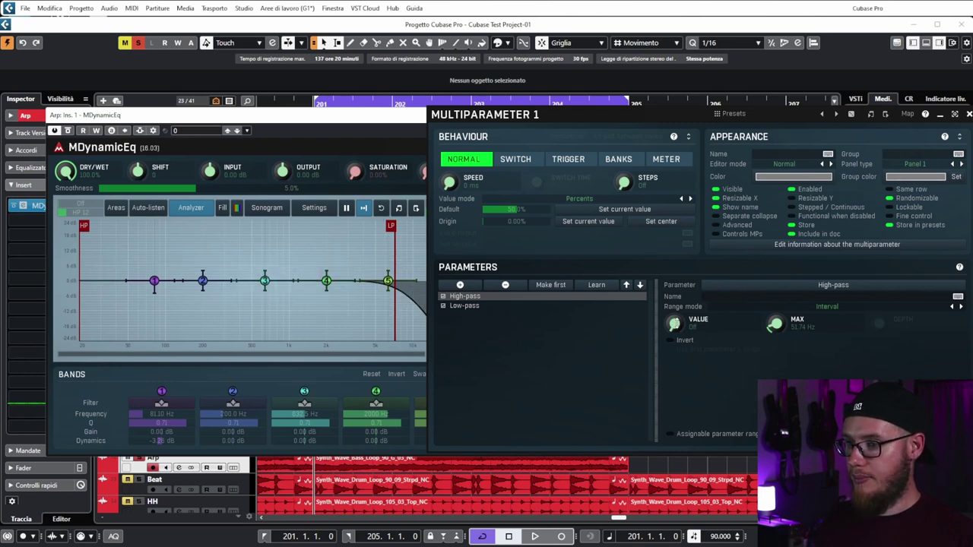
left_click_drag(674, 324, 674, 309)
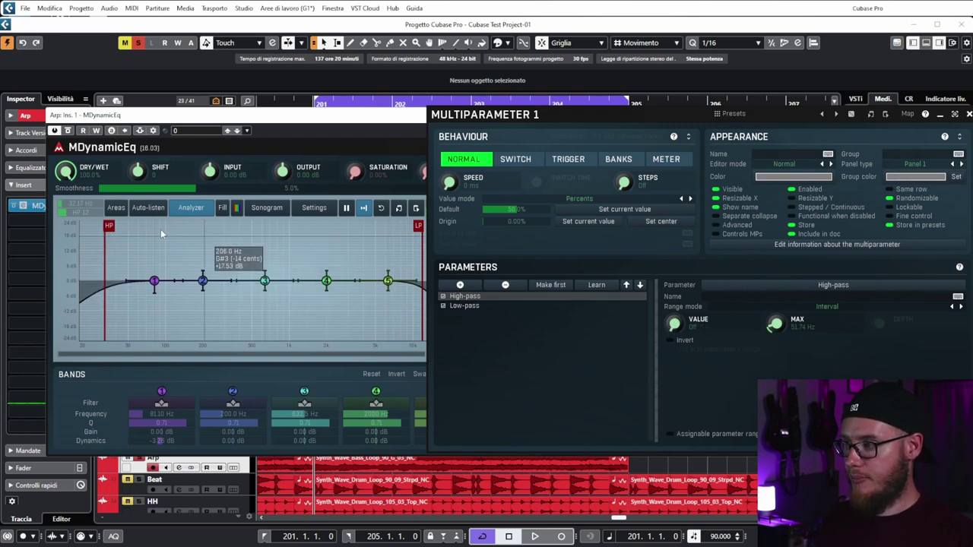
left_click_drag(109, 243, 81, 233)
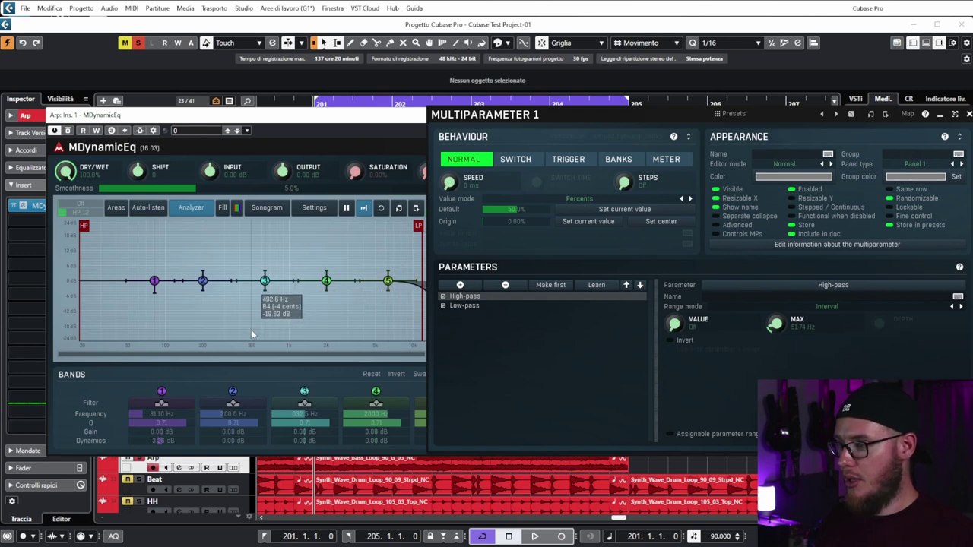
mouse_move(774, 323)
left_mouse_down()
mouse_move(774, 283)
mouse_move(773, 300)
left_mouse_up()
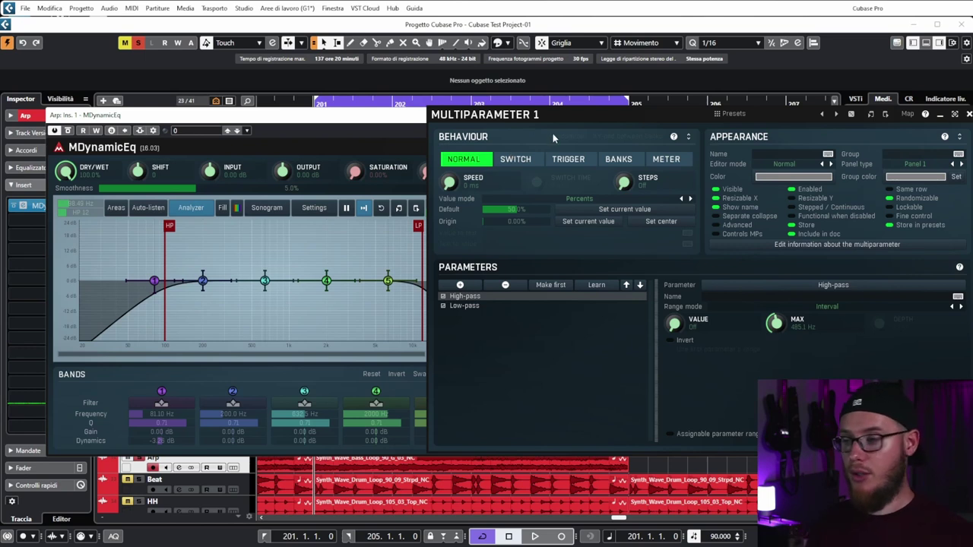
- Set the Low-pass parameter's interval in multiparameter 1 to start at 500 Hz
left_click(462, 306)
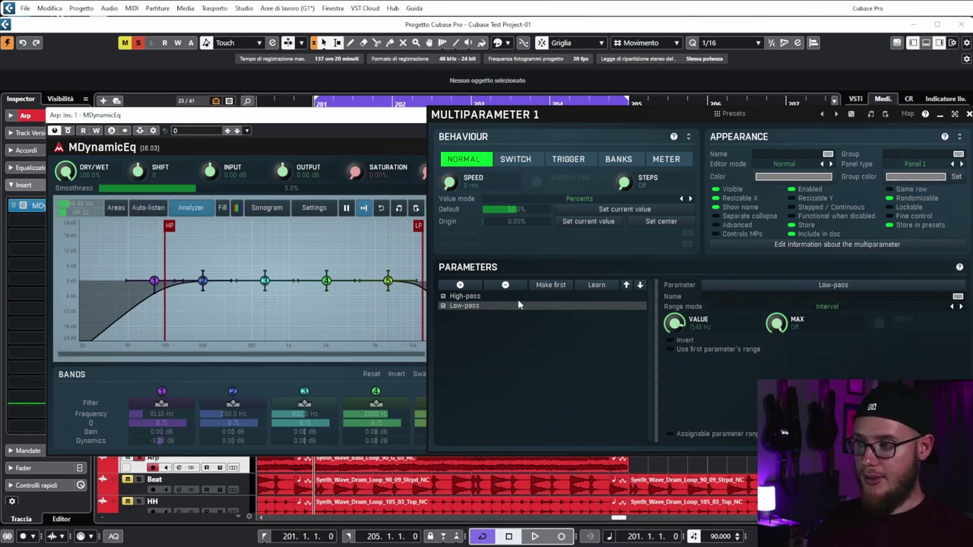
left_click_drag(673, 323, 673, 341)
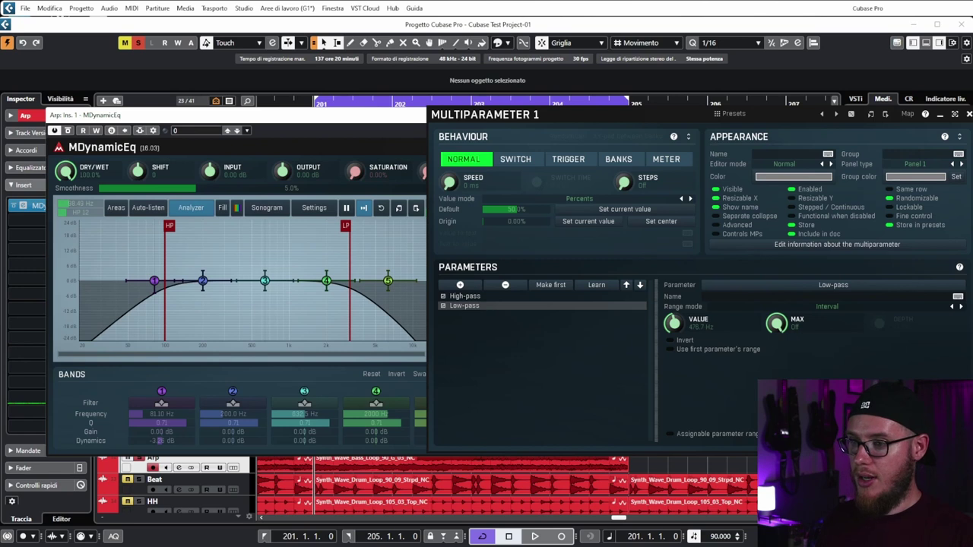
double_click(673, 324)
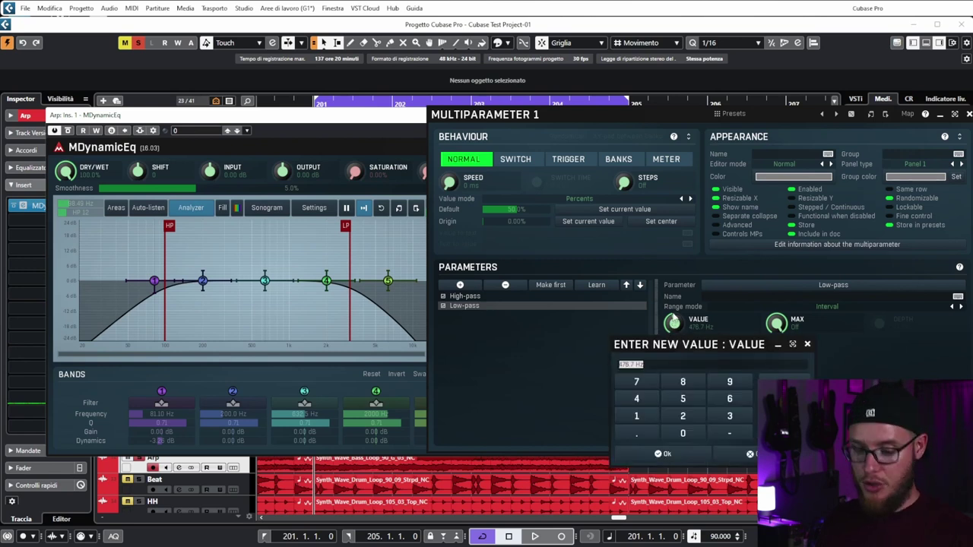
type("500")
key("Return")
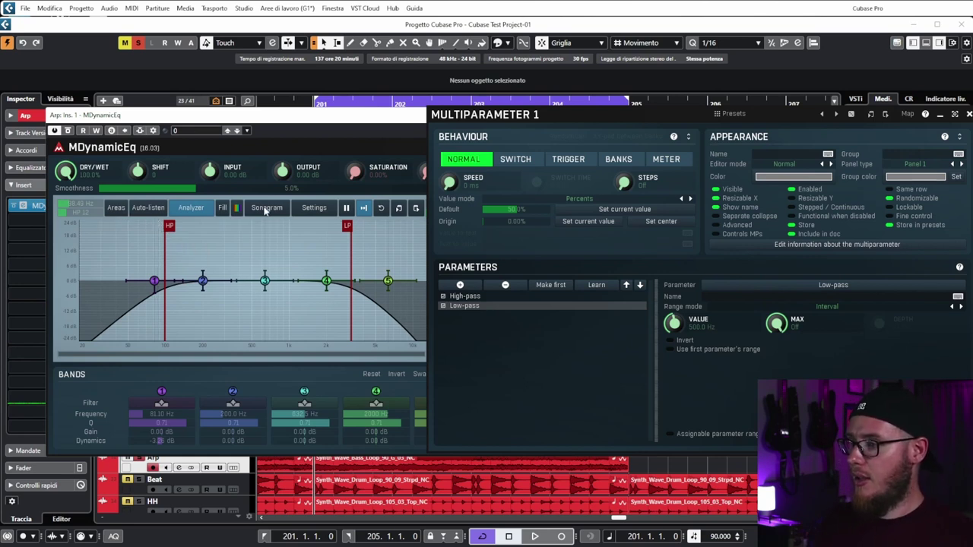
- Show the instrument frequency areas on the equalizer graph and hide them again
left_click(115, 211)
left_click(129, 242)
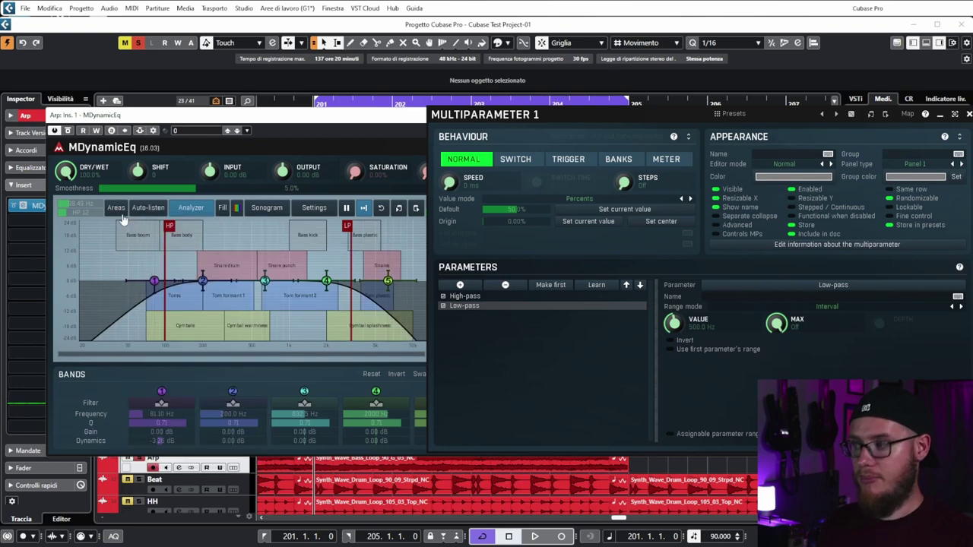
left_click(124, 214)
left_click(143, 223)
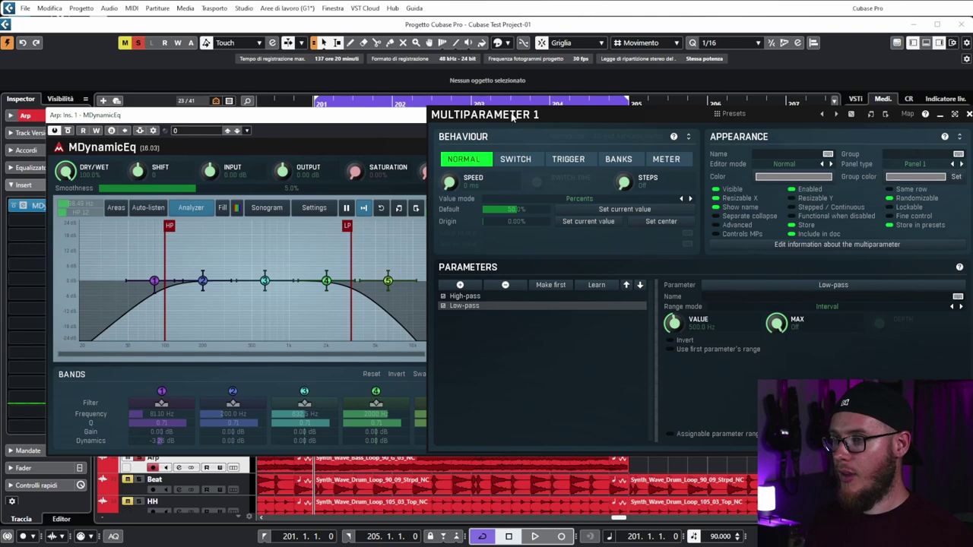
- Close the multiparameter settings to try out multiparameter 1, and show the quick control knobs above the plug-in
left_click(603, 170)
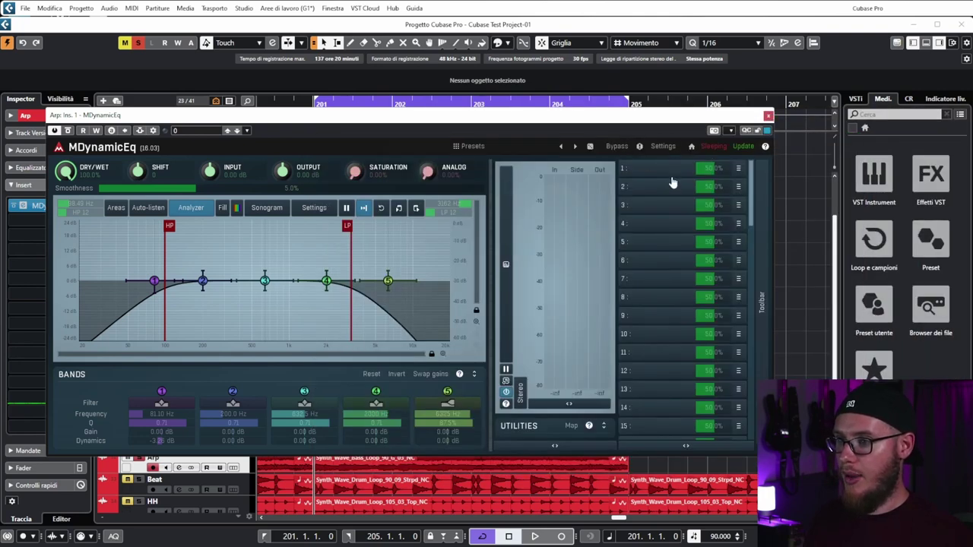
mouse_move(733, 171)
left_mouse_down()
mouse_move(732, 189)
mouse_move(733, 169)
mouse_move(733, 184)
mouse_move(732, 169)
mouse_move(723, 183)
mouse_move(715, 170)
left_mouse_up()
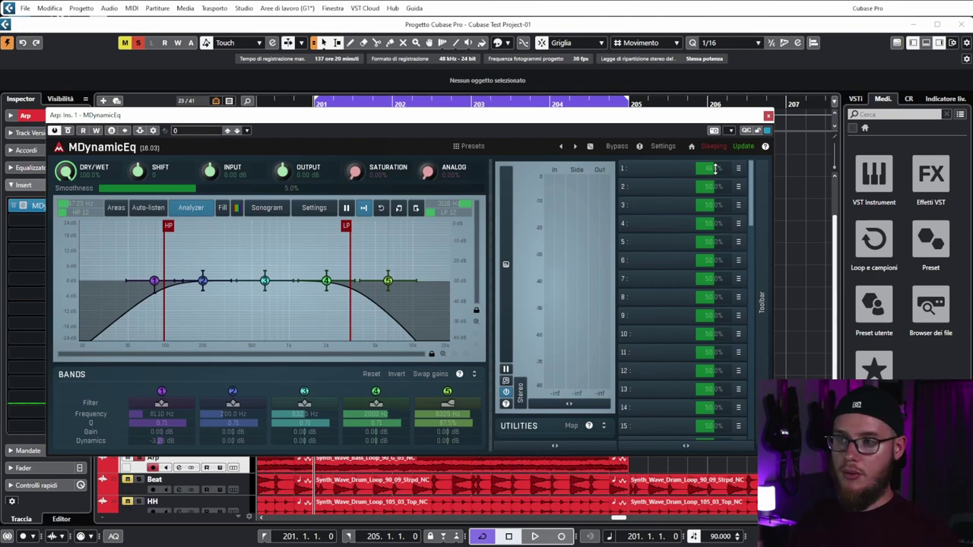
left_click(747, 131)
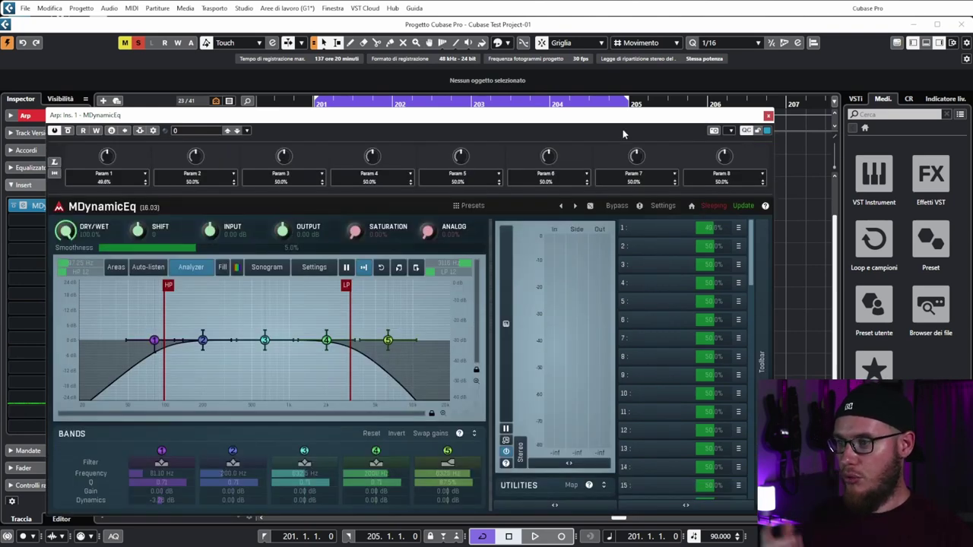
left_click_drag(469, 115, 467, 92)
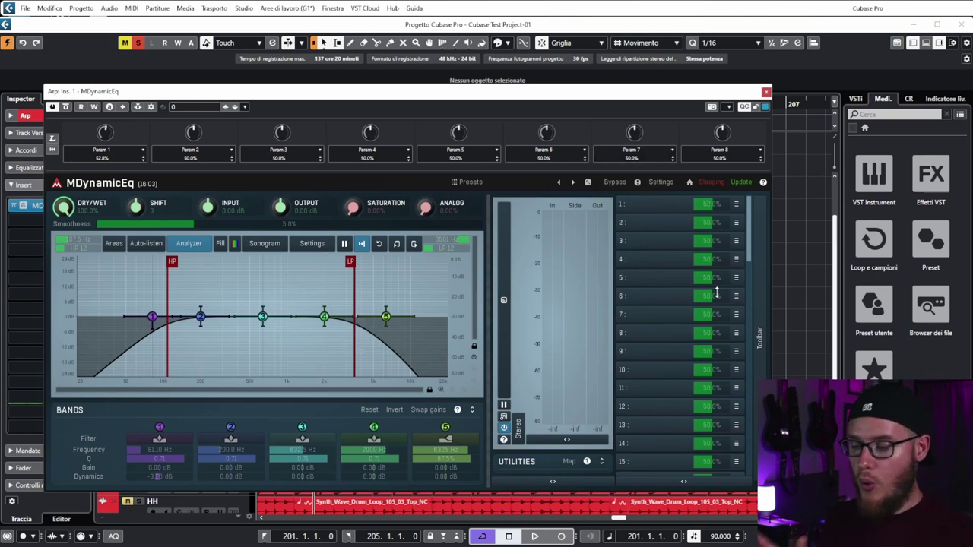
- Play the loop while moving multiparameter 1 up to 57.5% to hear both filters respond, then stop playback
double_click(711, 205)
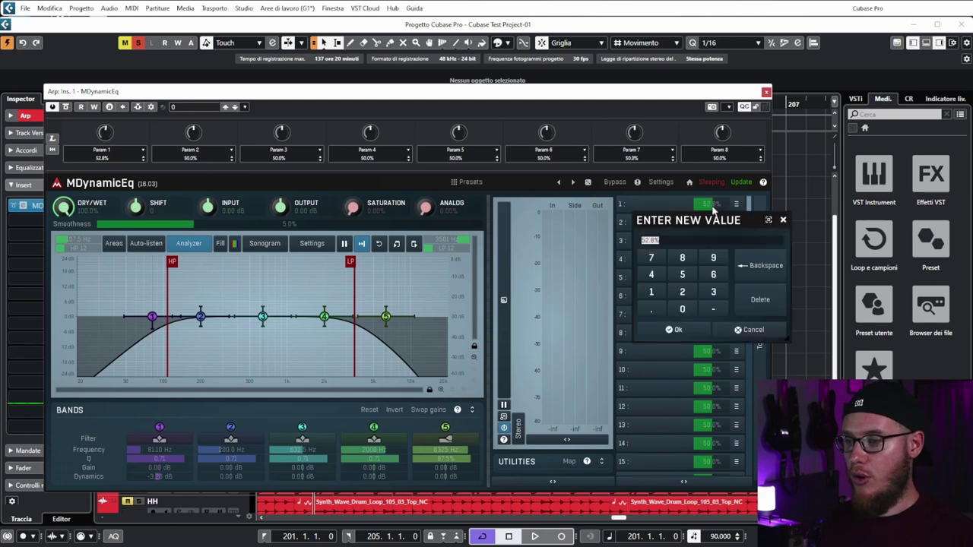
key("Escape")
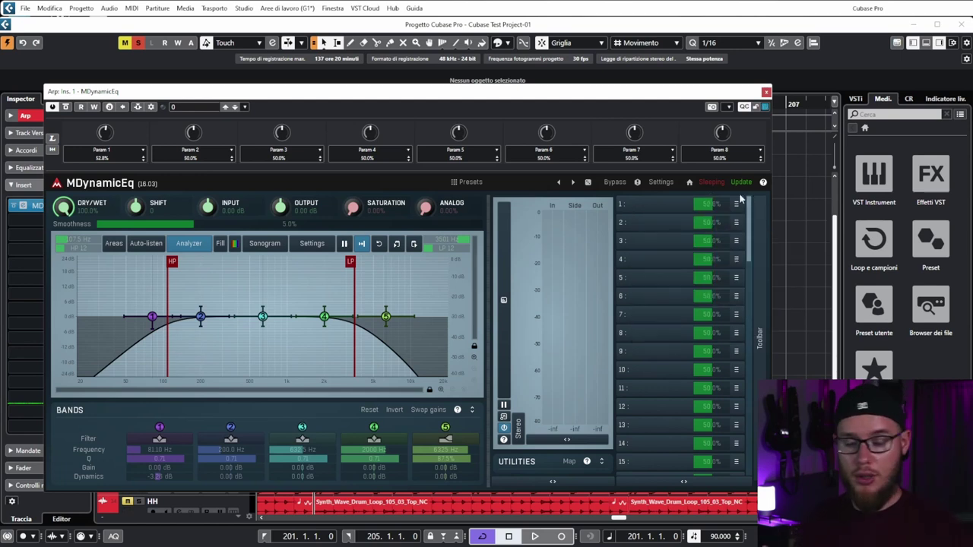
key("space")
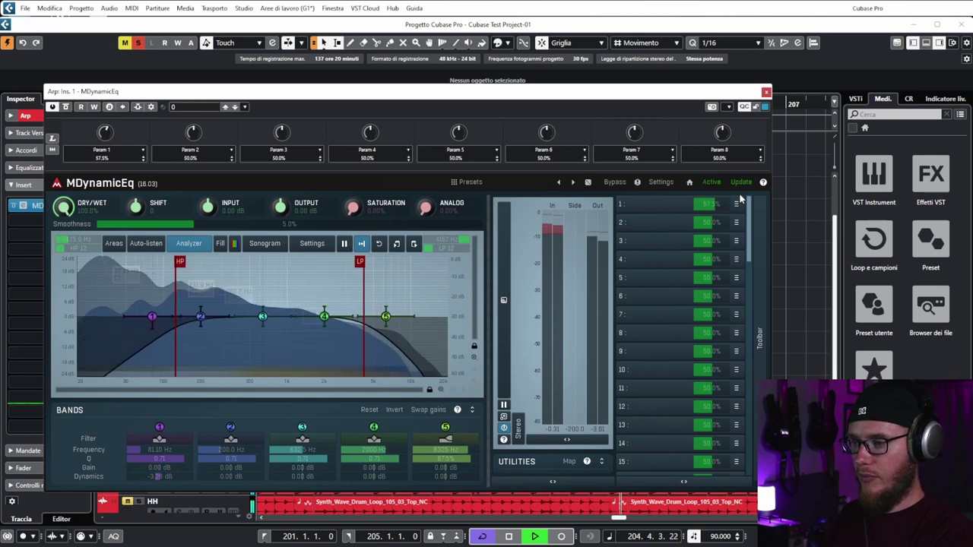
key("space")
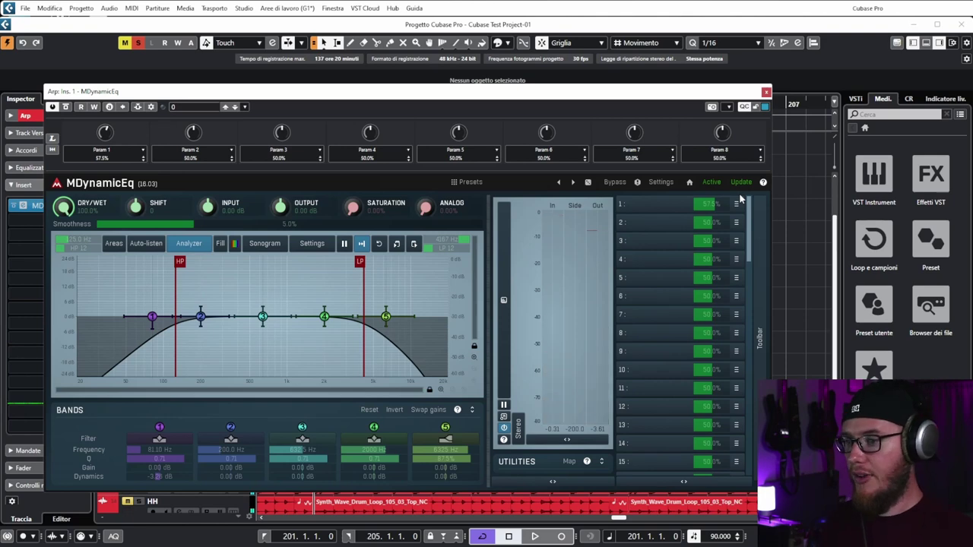
- Invert the High-pass parameter in multiparameter 1 and close its settings
left_click(672, 207)
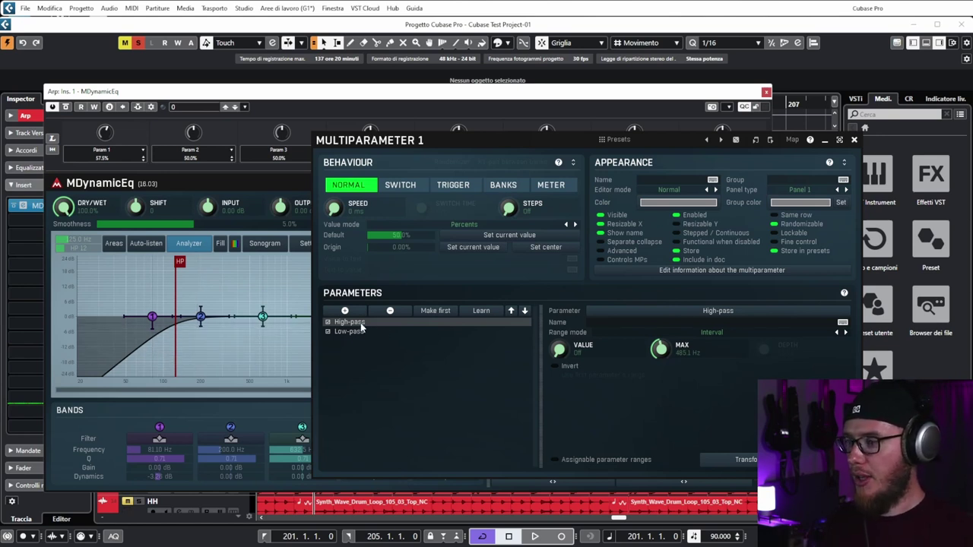
left_click(554, 372)
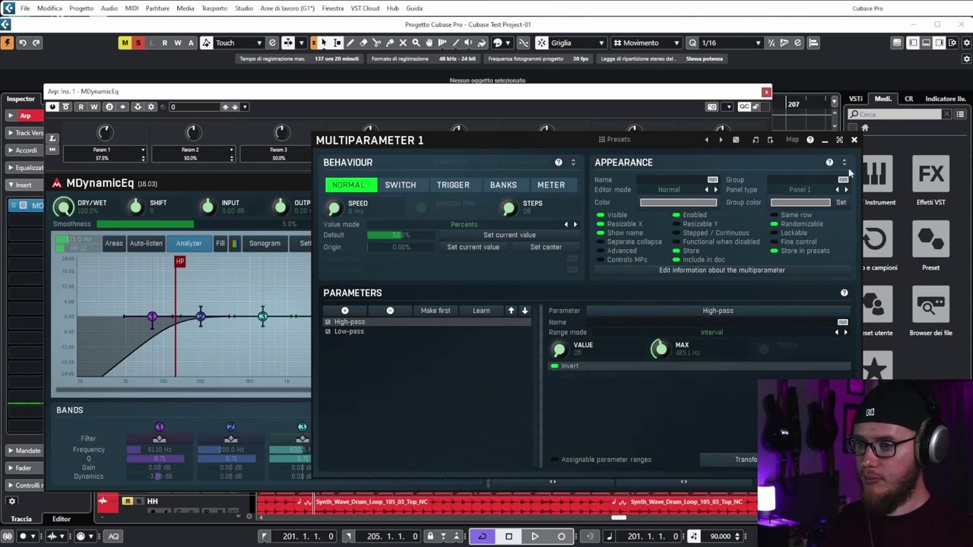
left_click(852, 139)
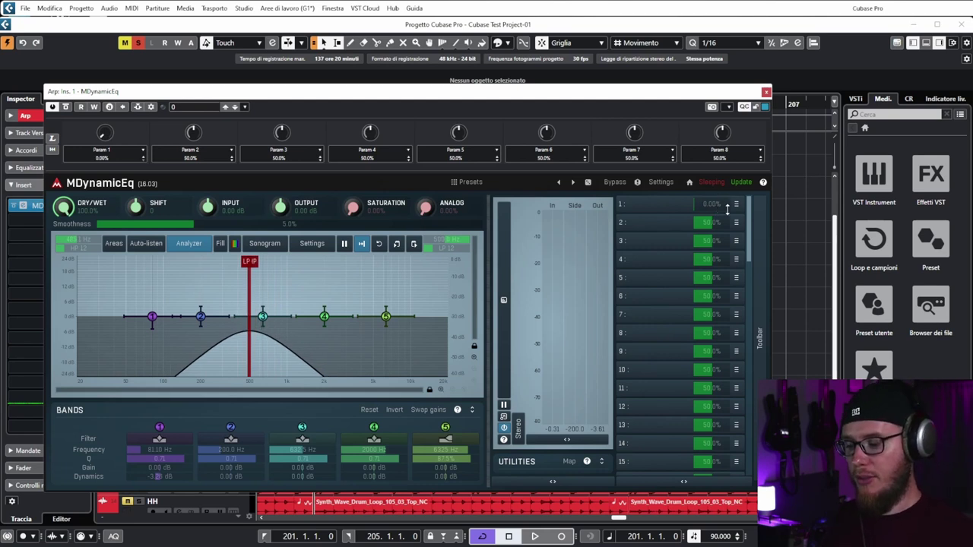
- Sweep multiparameter 1 across its range, including during playback, and finish at 100%
scroll(727, 208, "up", 10)
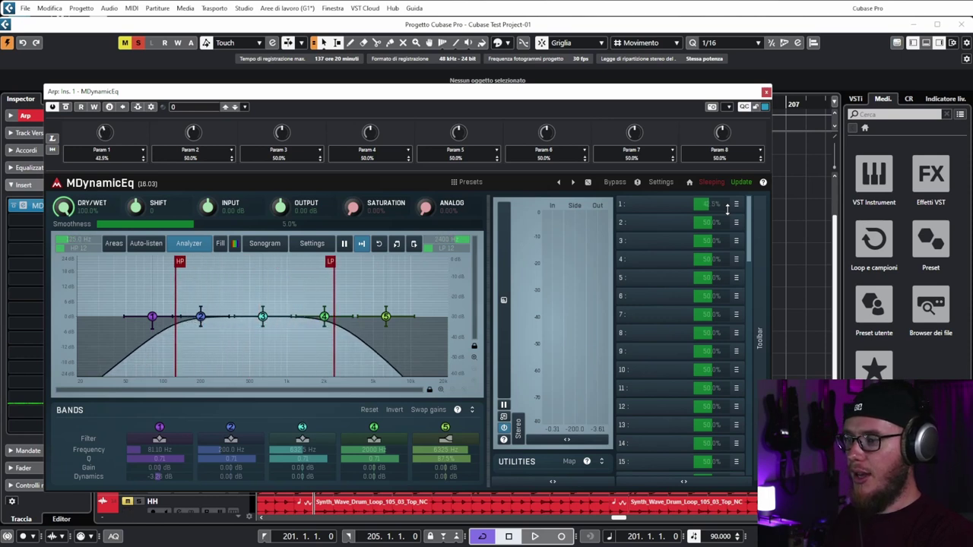
scroll(727, 209, "up", 8)
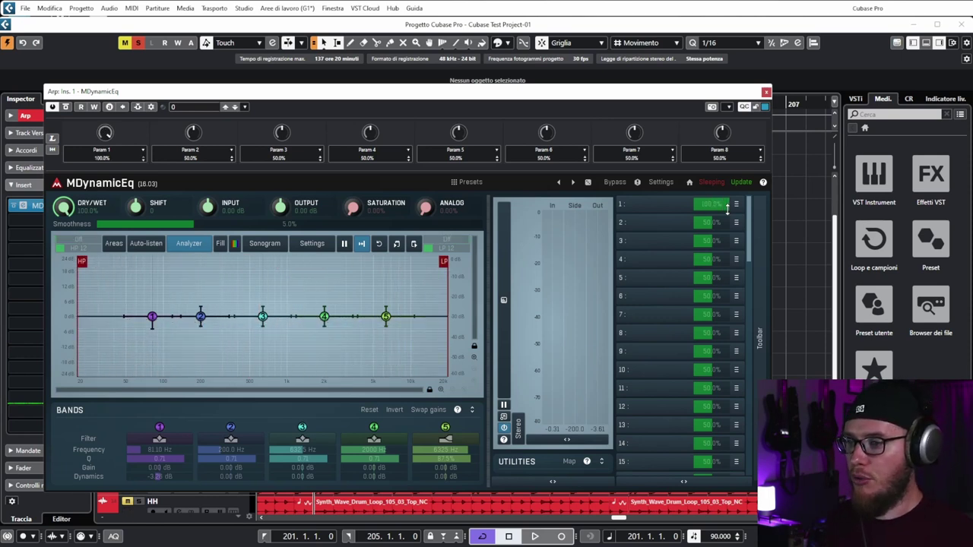
key("space")
scroll(727, 209, "down", 12)
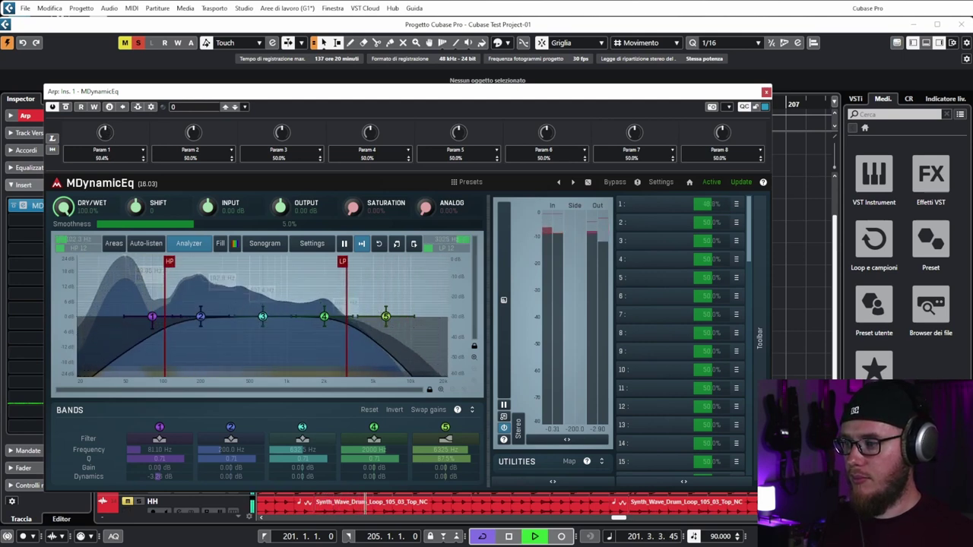
scroll(707, 203, "down", 8)
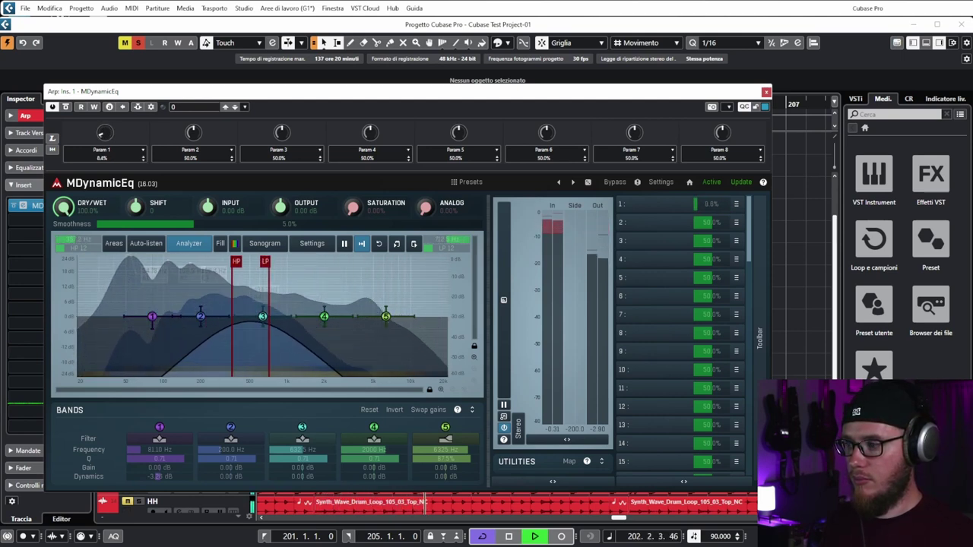
scroll(706, 203, "up", 15)
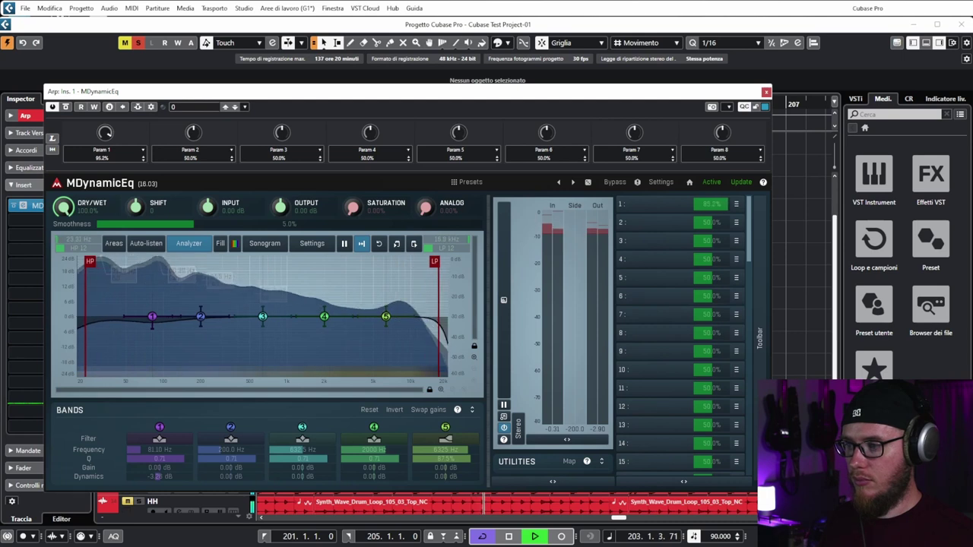
scroll(707, 203, "down", 11)
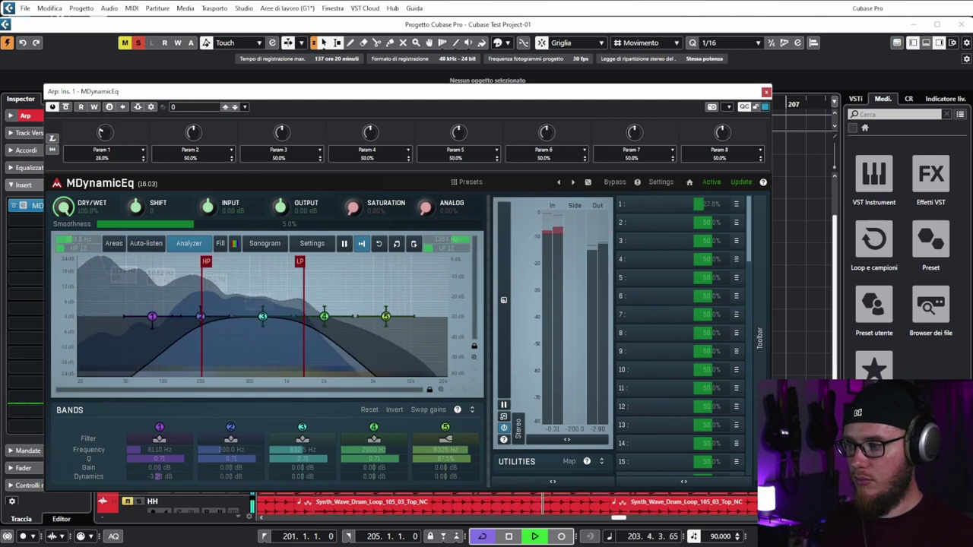
scroll(727, 211, "up", 14)
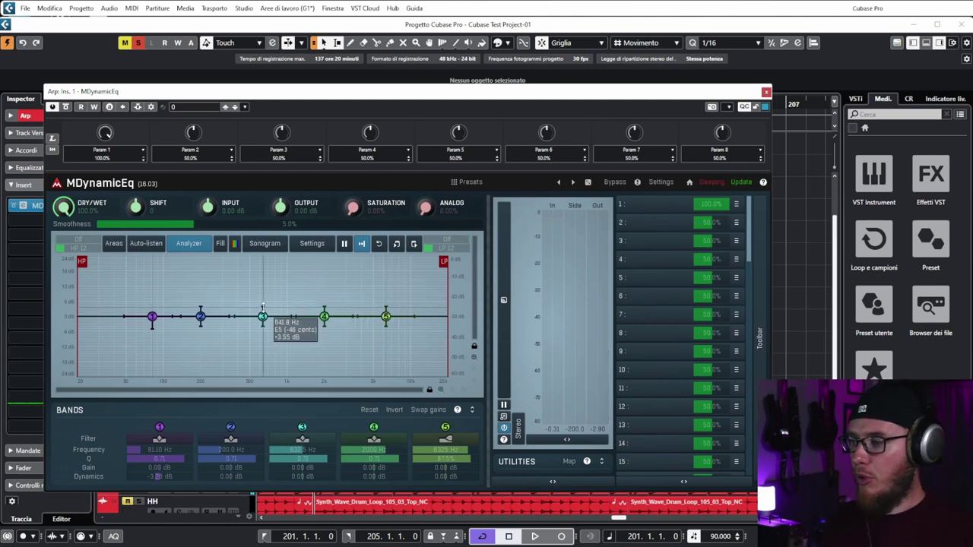
- Boost band 3 by about 16 dB near 322 Hz and cut band 4 by about 20 dB near 1644 Hz
left_click_drag(262, 316, 225, 277)
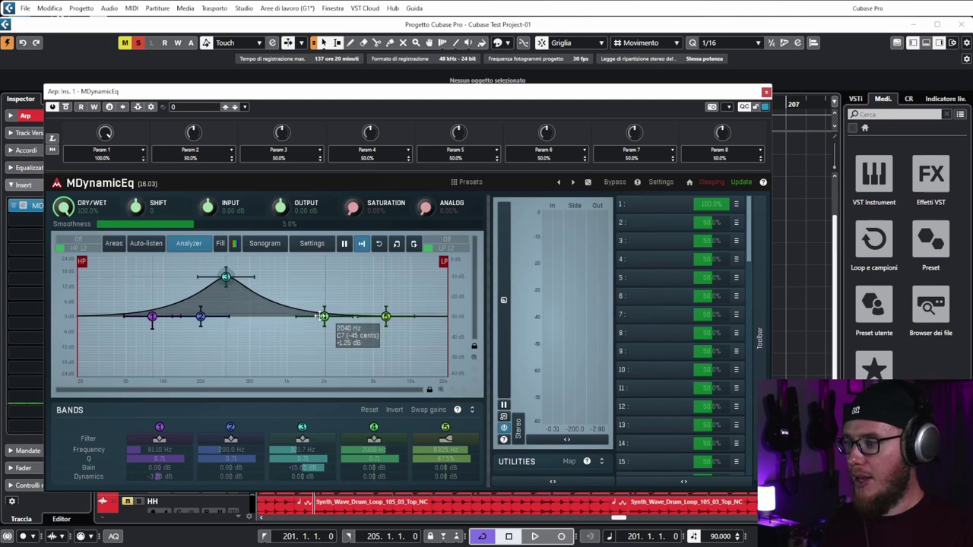
left_click_drag(324, 316, 313, 370)
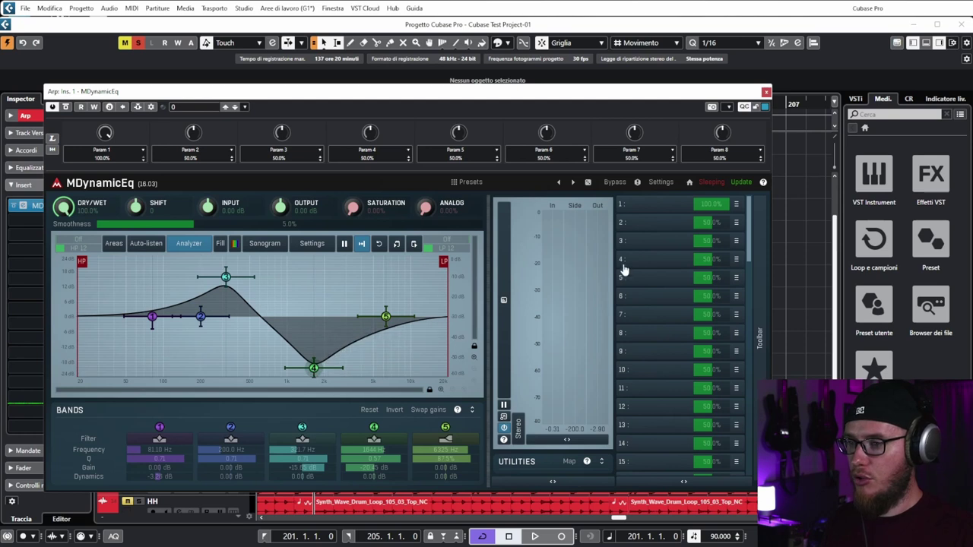
- Assign the gains of bands 3 and 4 to multiparameter 2 with Learn
left_click(666, 228)
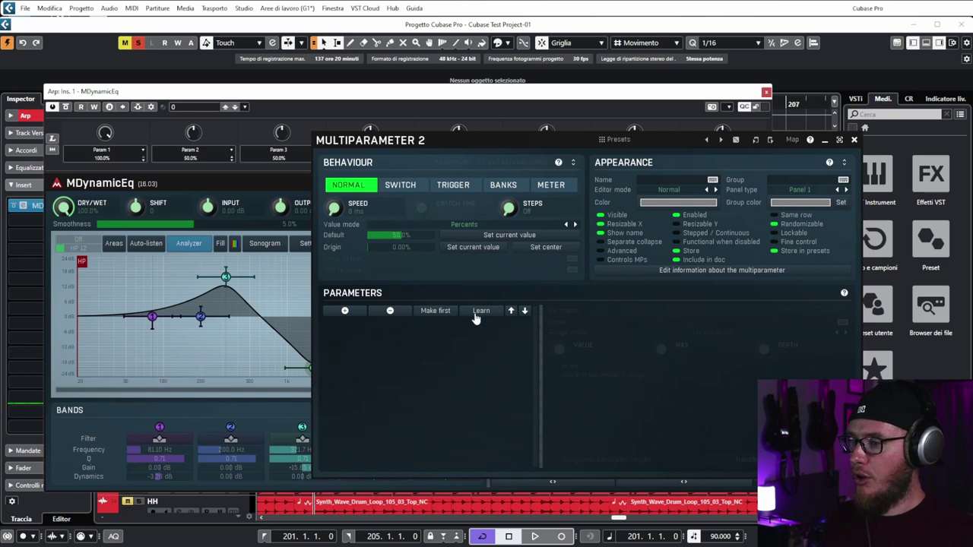
left_click(344, 310)
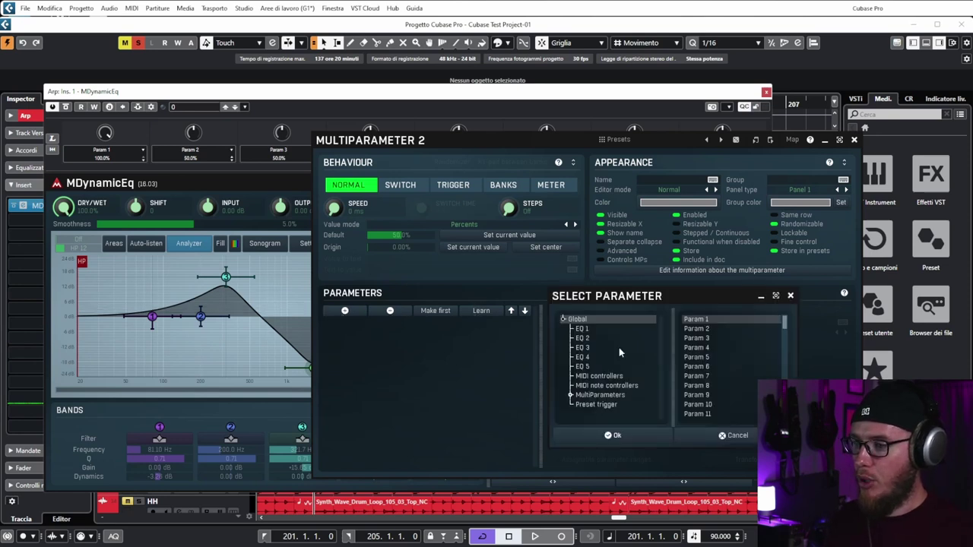
left_click(791, 296)
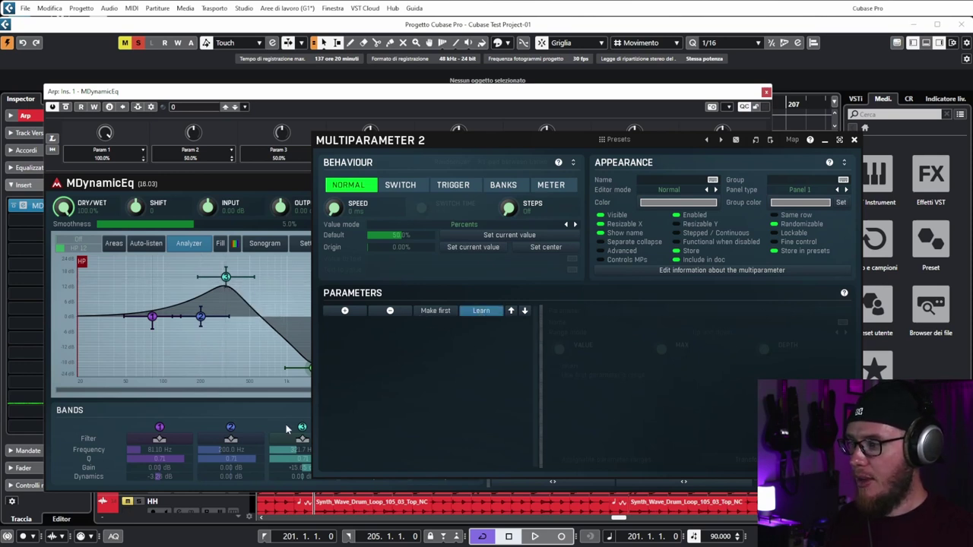
left_click(291, 468)
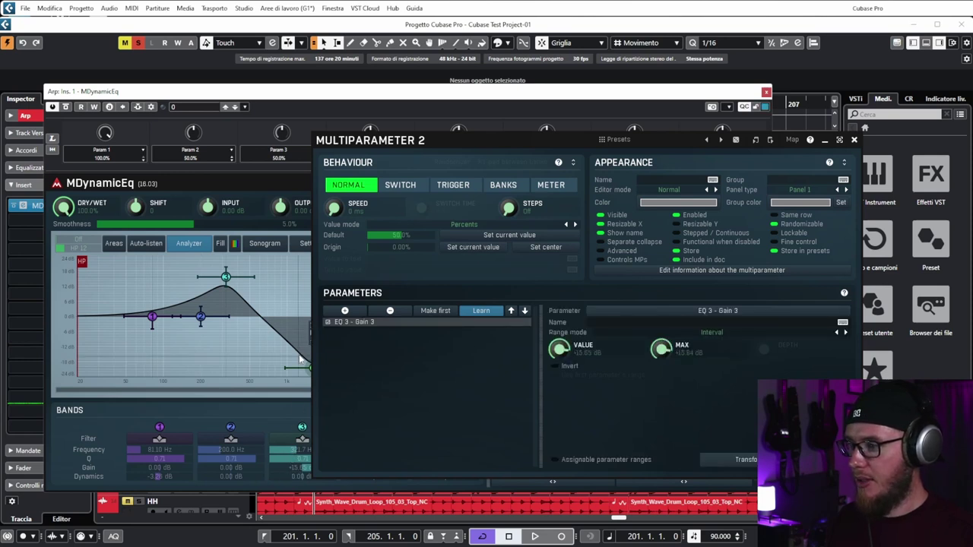
left_click_drag(376, 148, 472, 144)
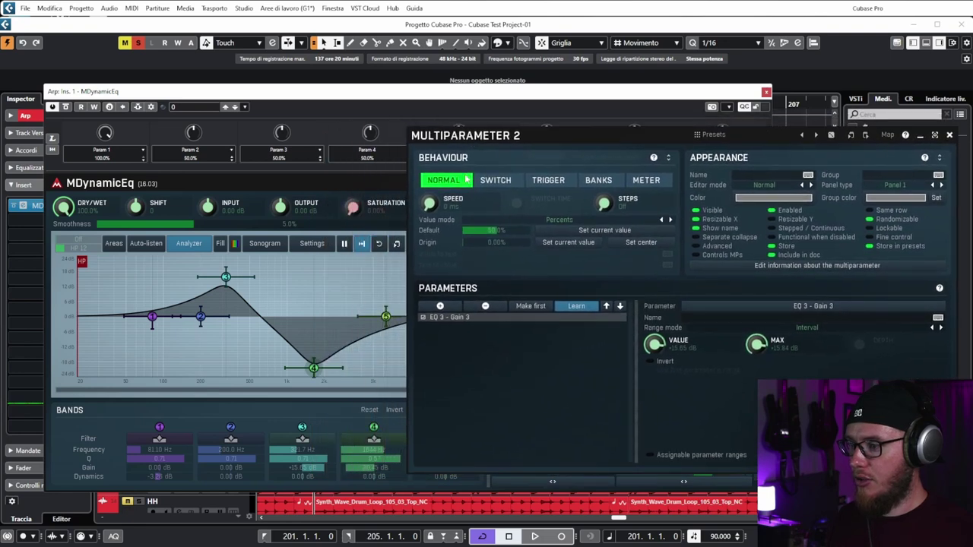
left_click(373, 470)
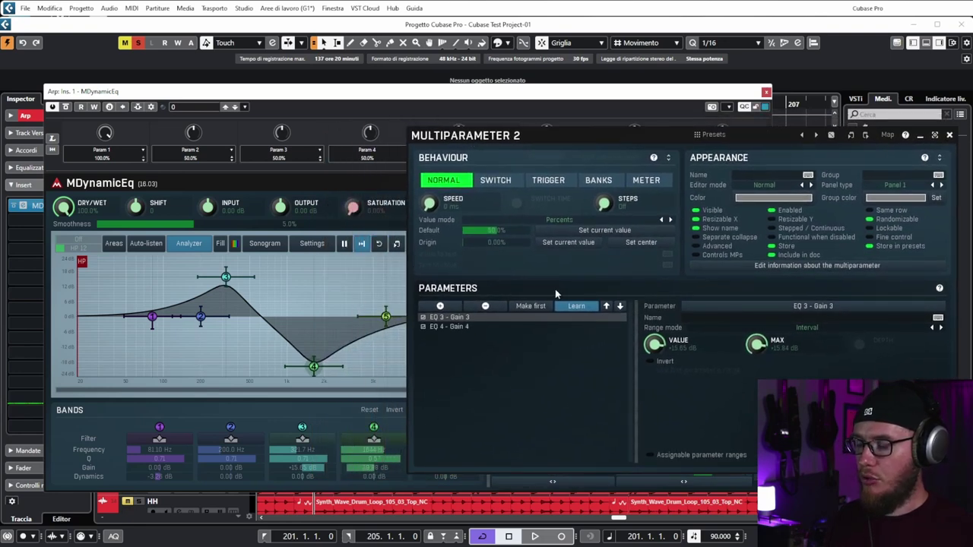
left_click(570, 307)
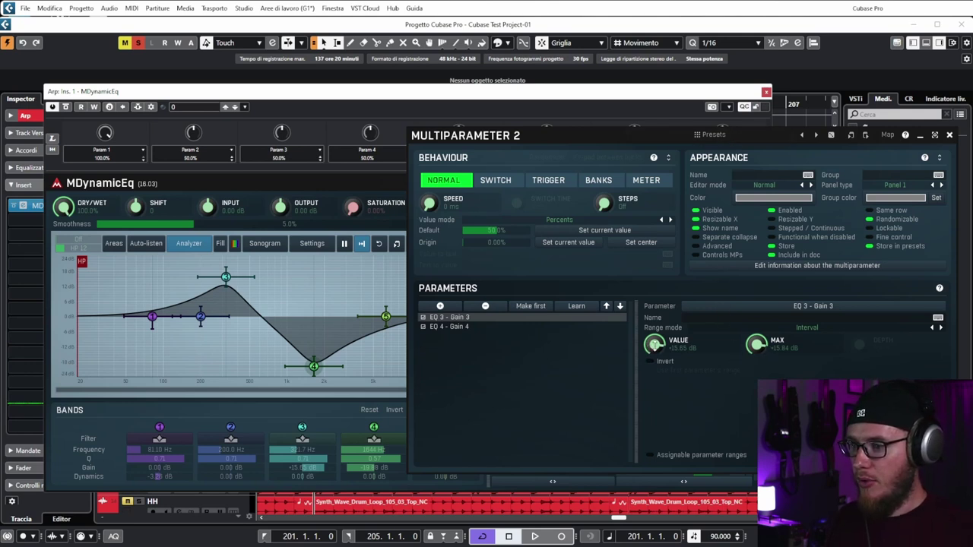
- Set the band 3 and 4 gain ranges in multiparameter 2 to -24 to +24 dB, invert band 4's gain and close the settings
left_click_drag(653, 344, 653, 354)
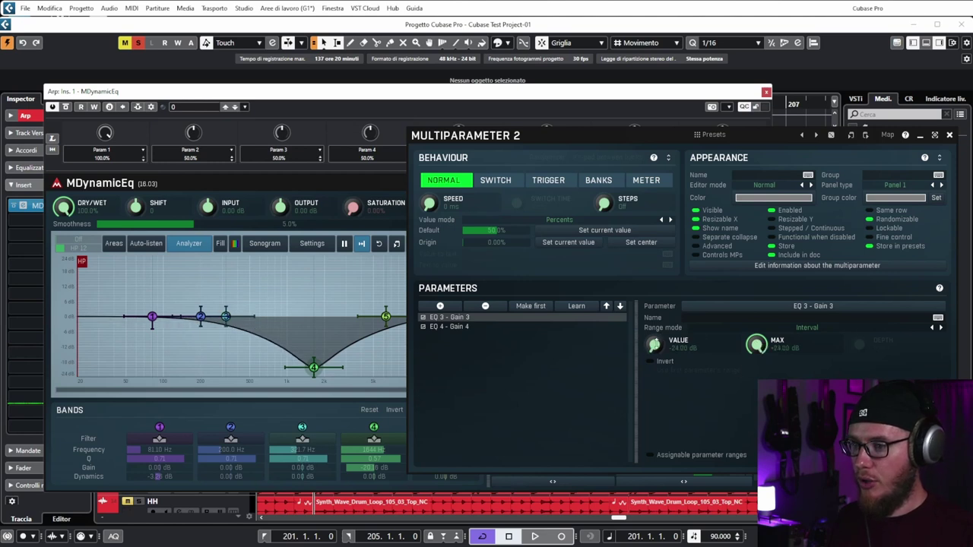
left_click(484, 330)
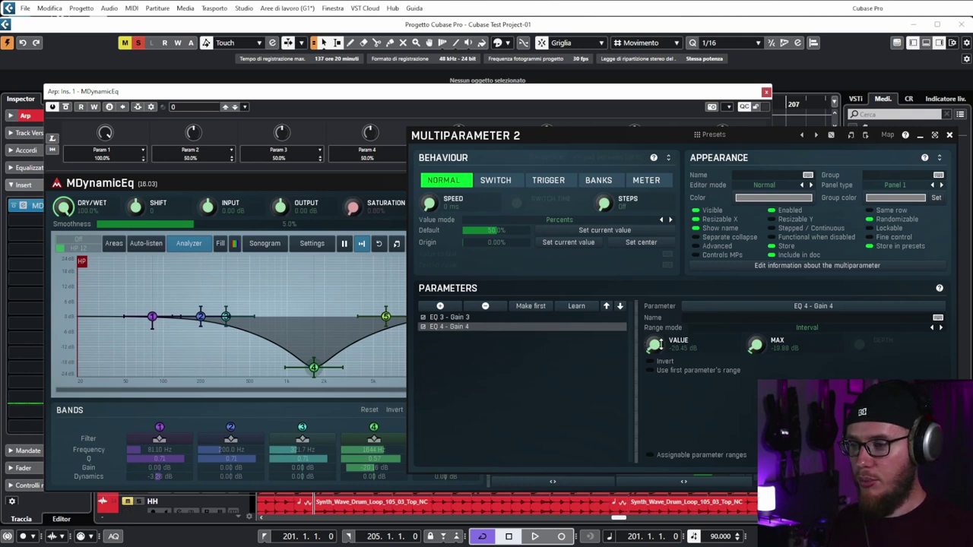
double_click(757, 344)
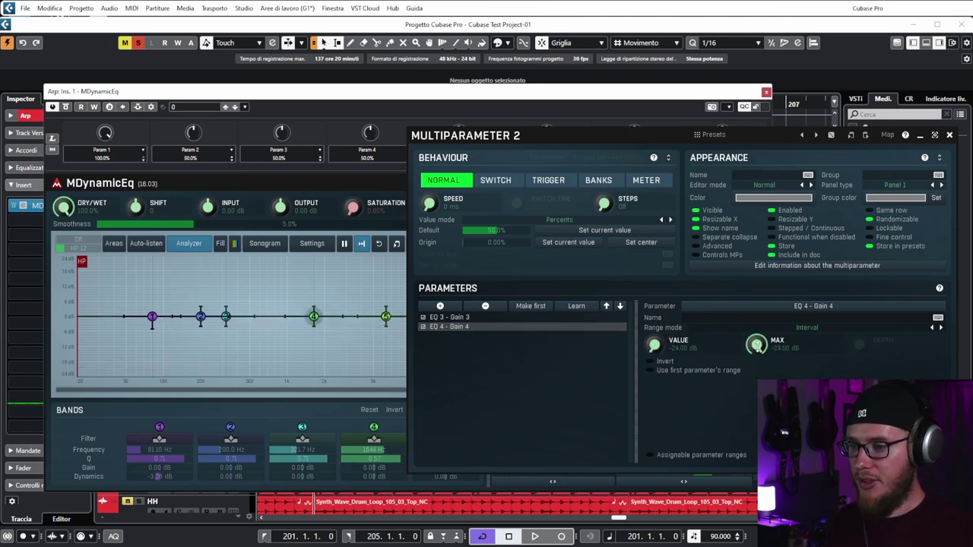
left_click(648, 367)
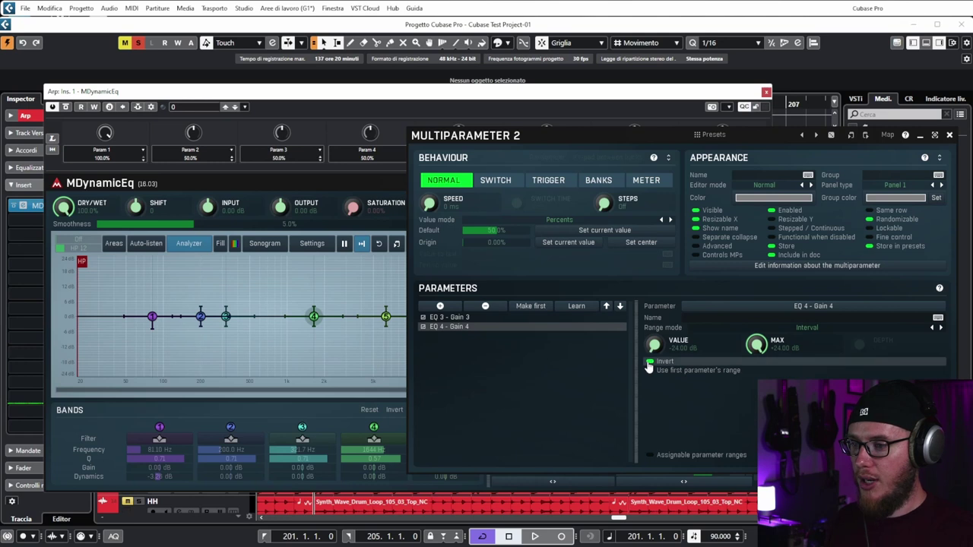
left_click(950, 137)
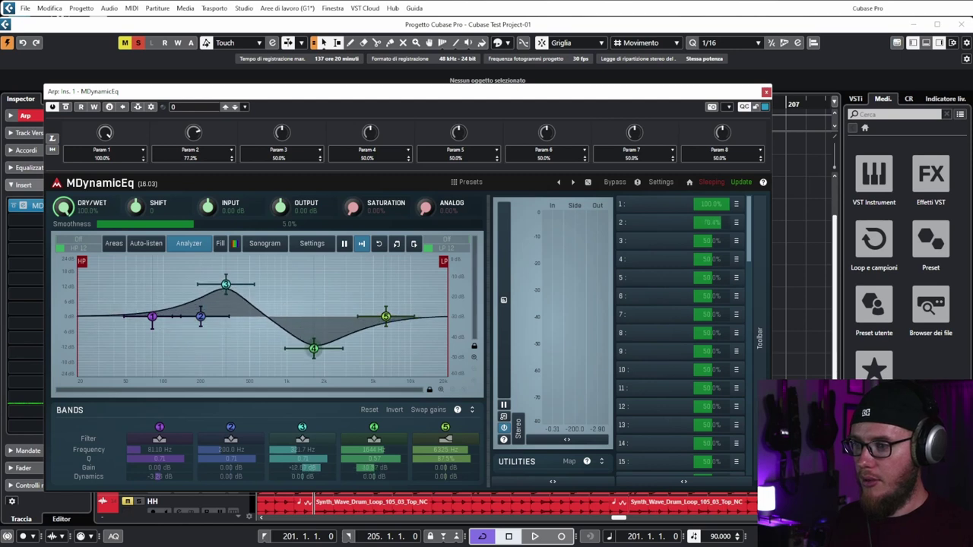
- Play the loop while varying multiparameters 1 and 2, finishing at 66.9% and 92.9%, and stop playback
key("space")
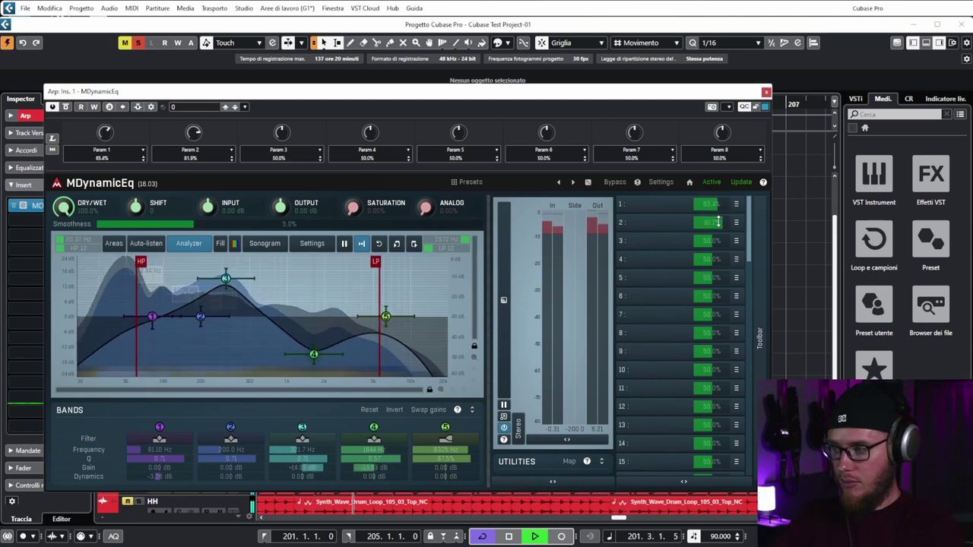
key("space")
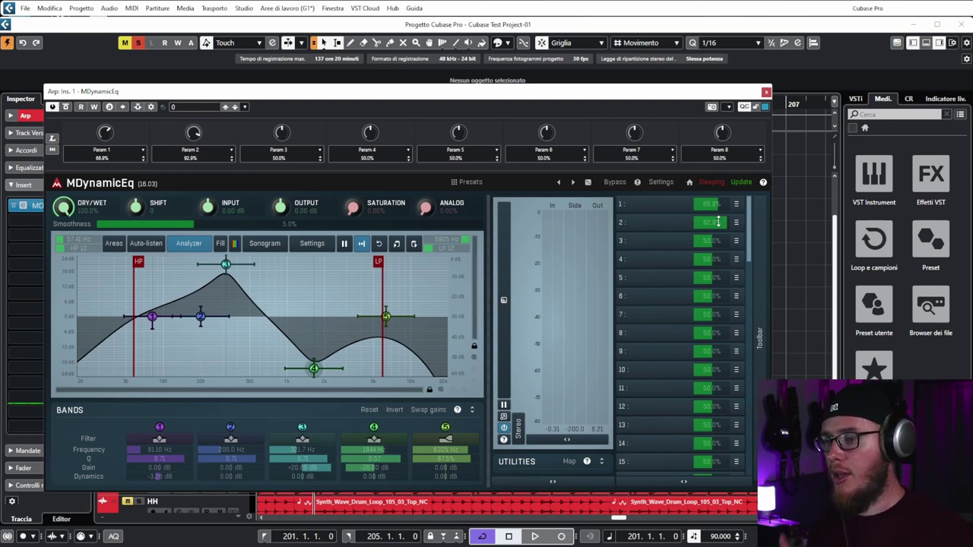
- Enable the transformation shape for the High-pass parameter in multiparameter 1, try its preset curves and cancel the dialog
left_click(663, 207)
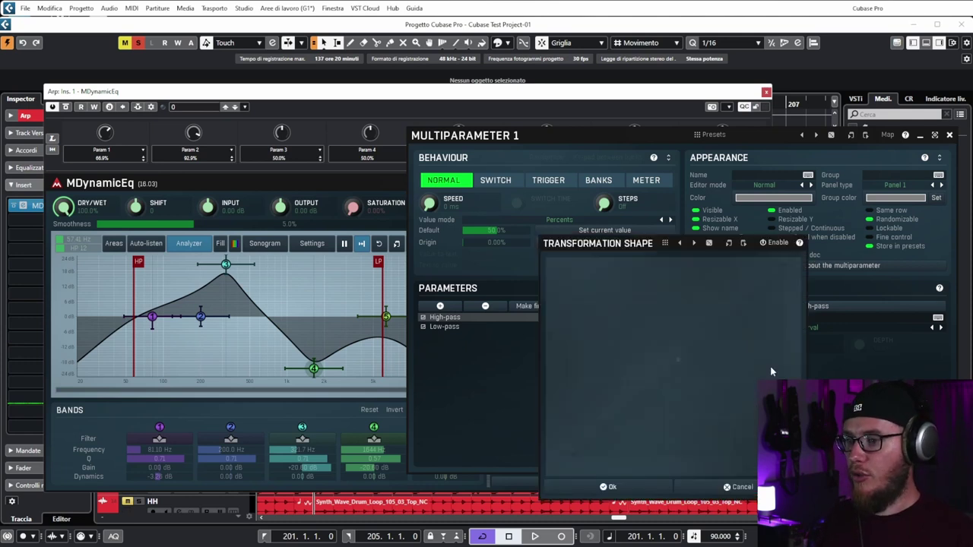
left_click(775, 242)
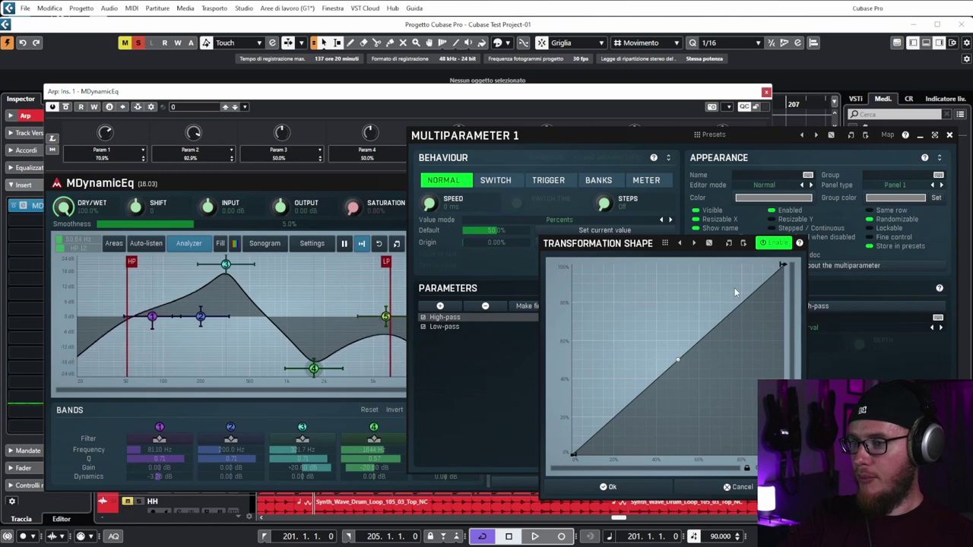
left_click(696, 243)
left_click(696, 243)
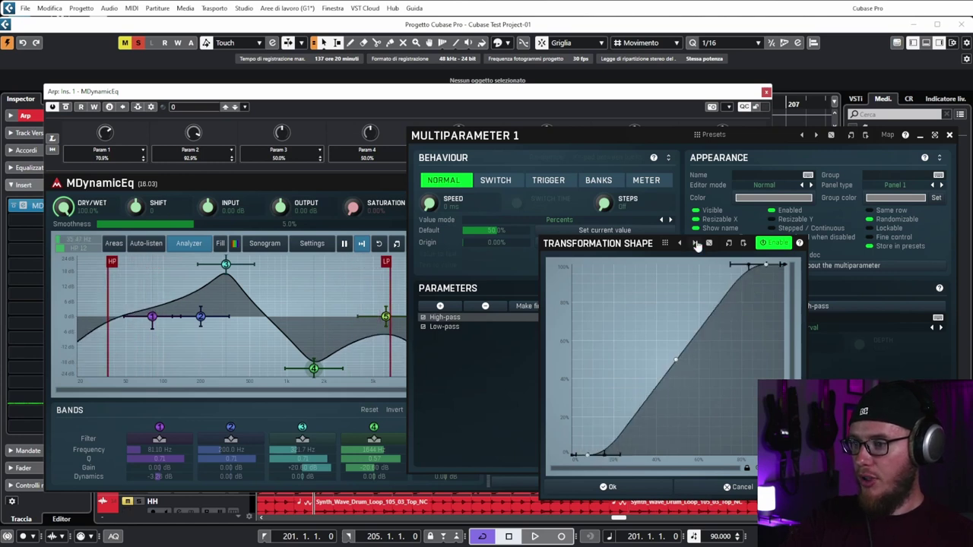
left_click(696, 243)
left_click(696, 243)
left_click(696, 243)
left_click(696, 243)
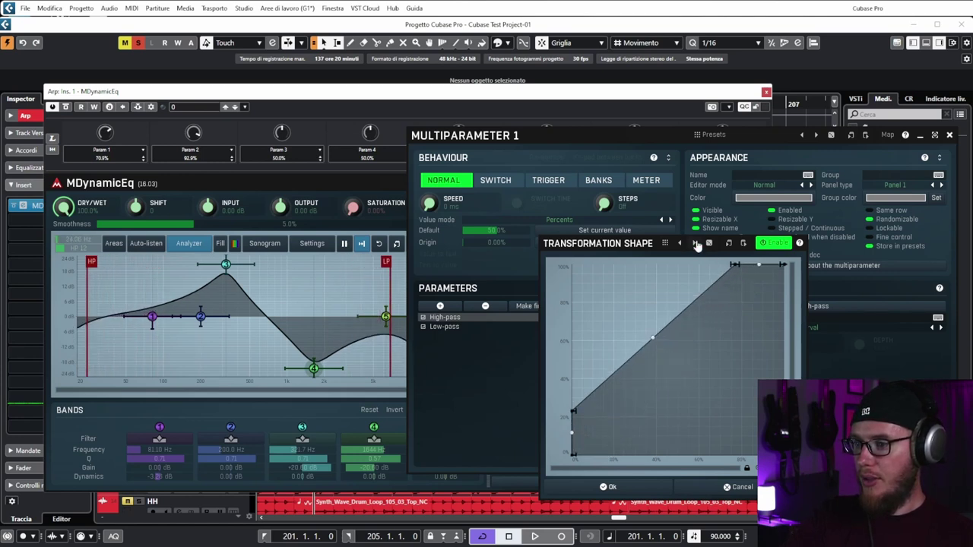
left_click(696, 243)
left_click(679, 243)
left_click(680, 243)
left_click(680, 243)
left_click(680, 243)
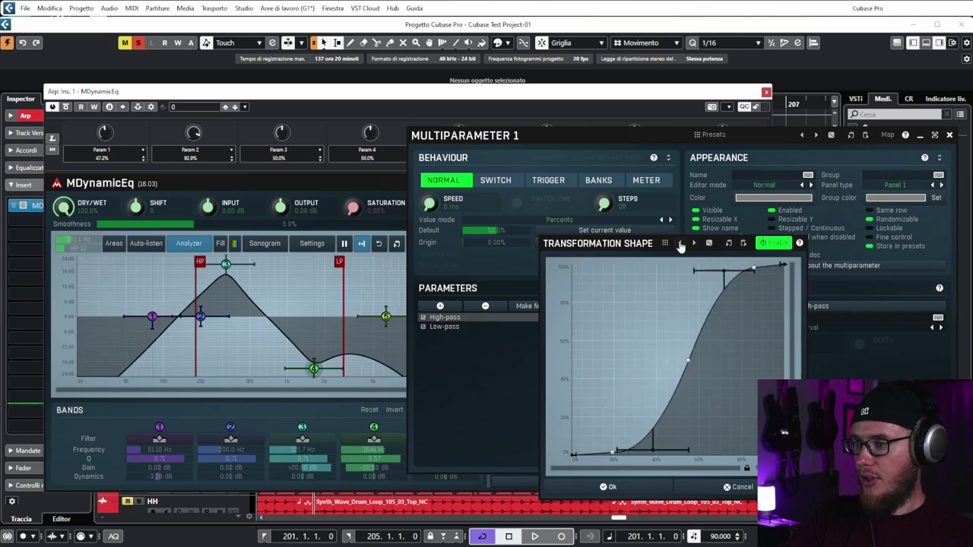
left_click(679, 243)
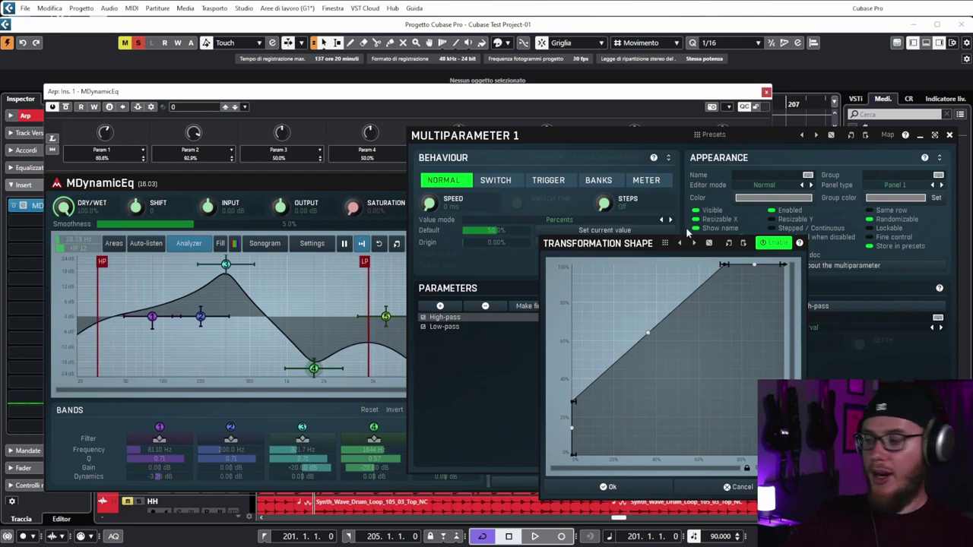
left_click(693, 243)
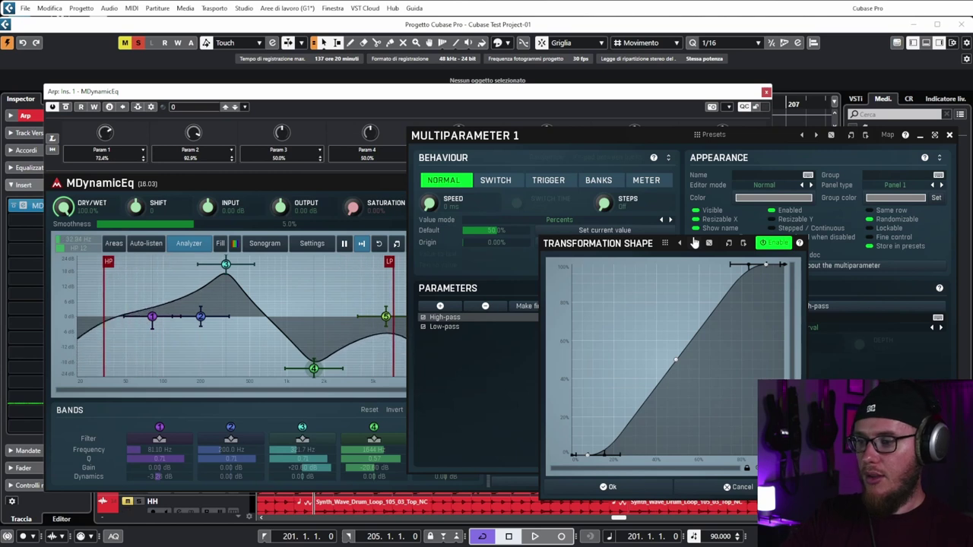
key("Escape")
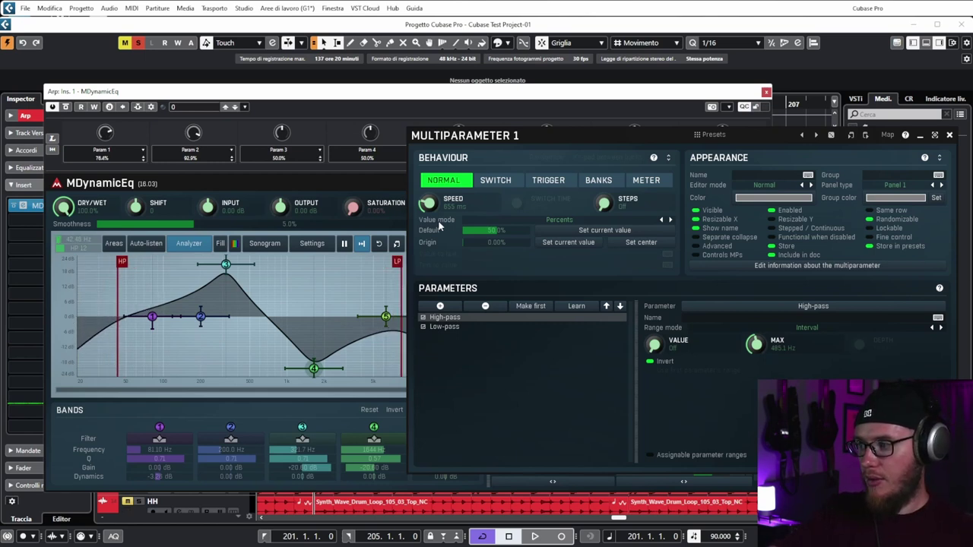
- Set multiparameter 1's speed to 10000 ms, close its settings and sweep it from 0% to 100%
left_click_drag(427, 203, 428, 192)
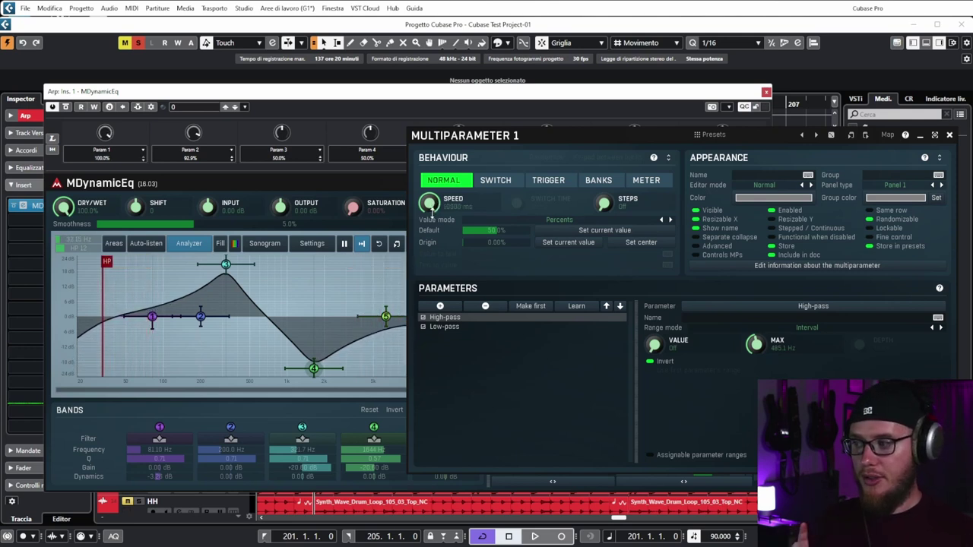
left_click(949, 135)
left_click(729, 211)
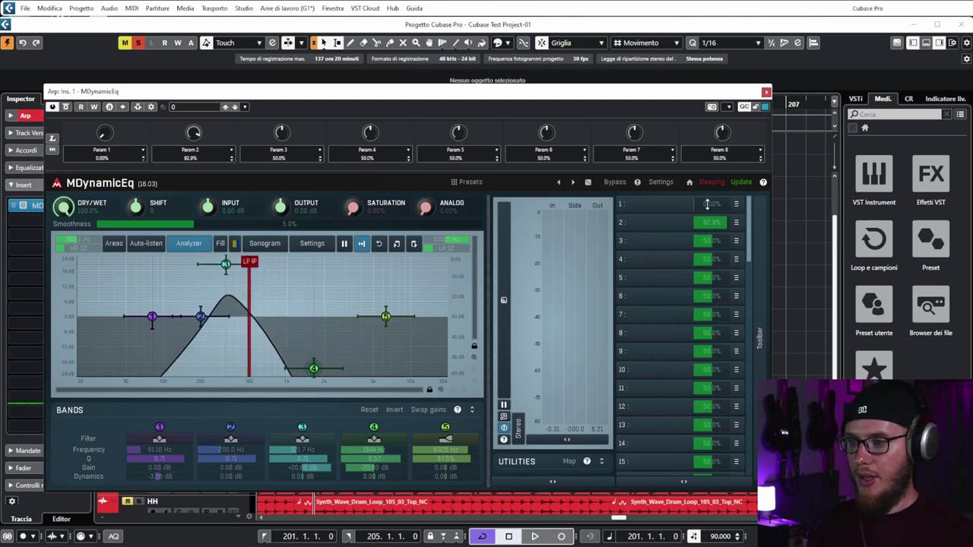
left_click_drag(706, 203, 707, 190)
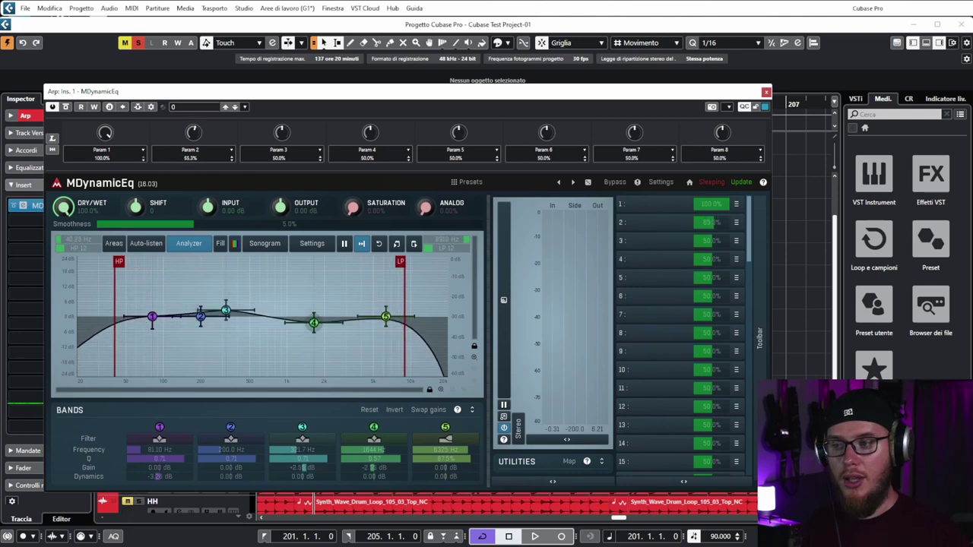
- Set the number of steps of multiparameter 1 to 5 and close its settings
left_click(665, 205)
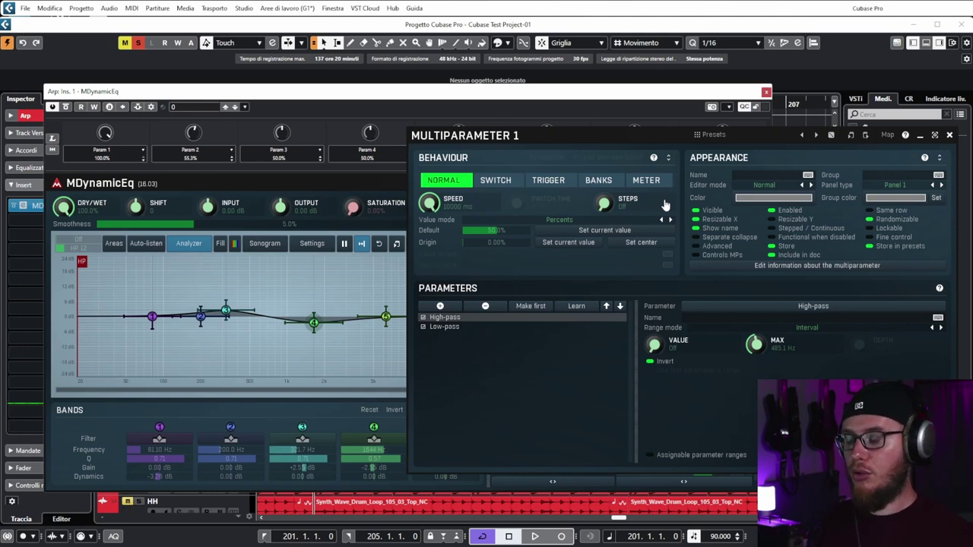
left_click(949, 135)
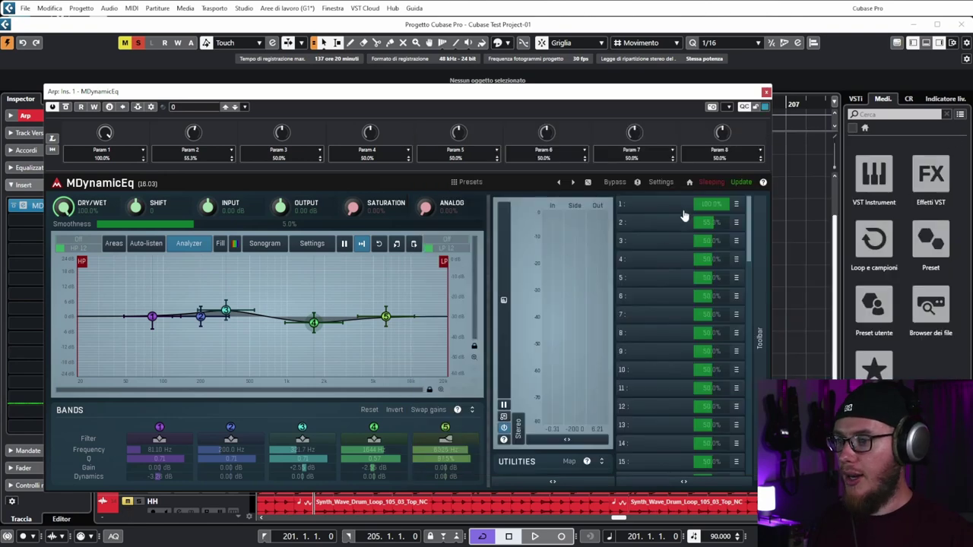
left_click(680, 208)
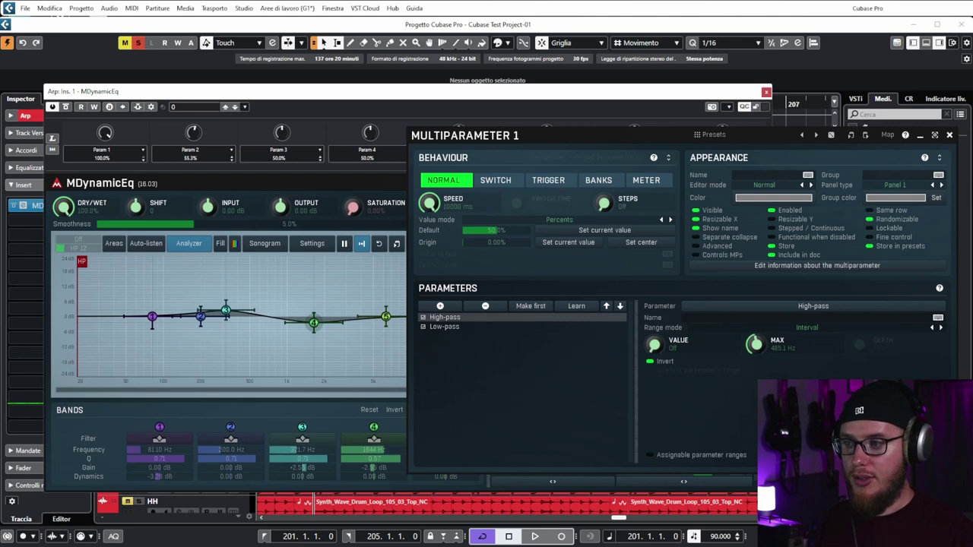
left_click(635, 205)
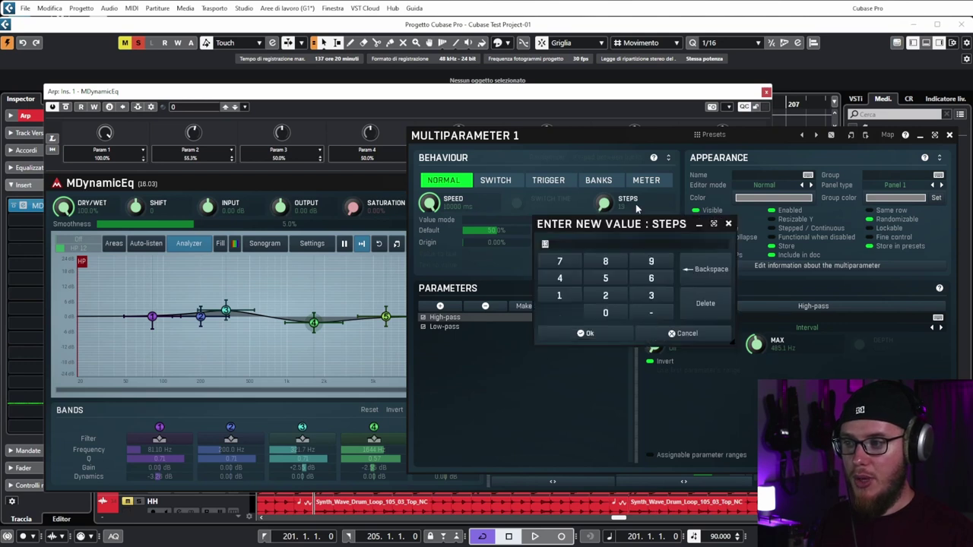
left_click(607, 281)
left_click(606, 338)
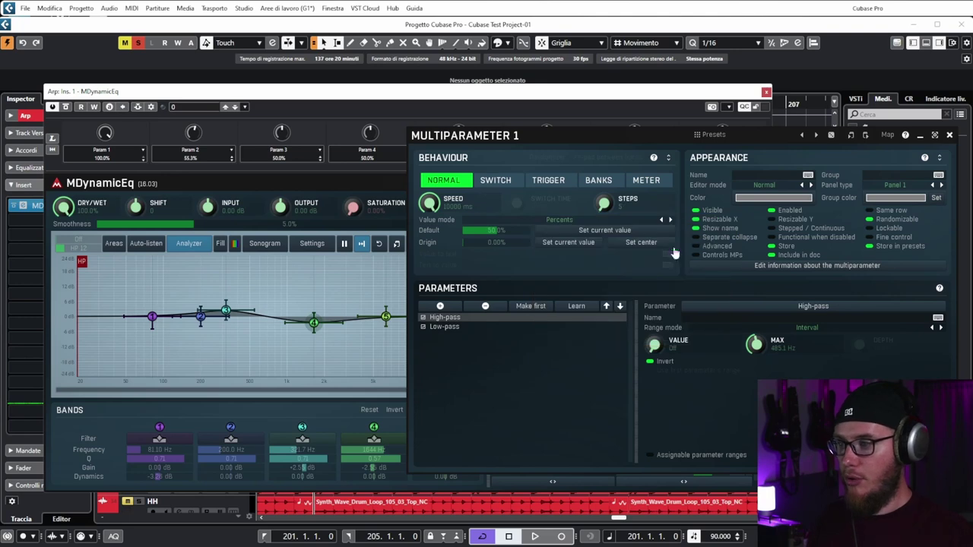
left_click(949, 135)
- Lower multiparameter 1 to 0%, start playback, raise it to 100% while listening, and stop playback
left_click_drag(711, 211, 711, 258)
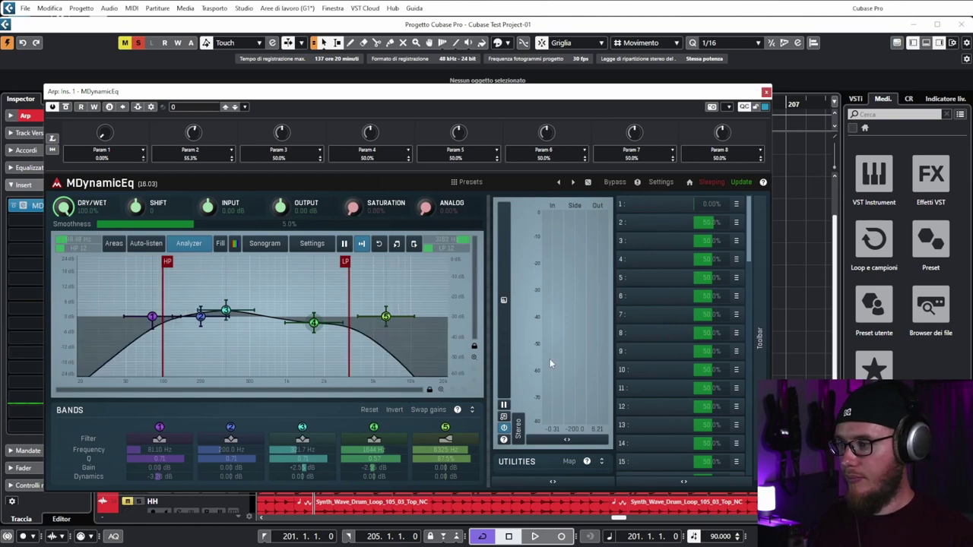
key("space")
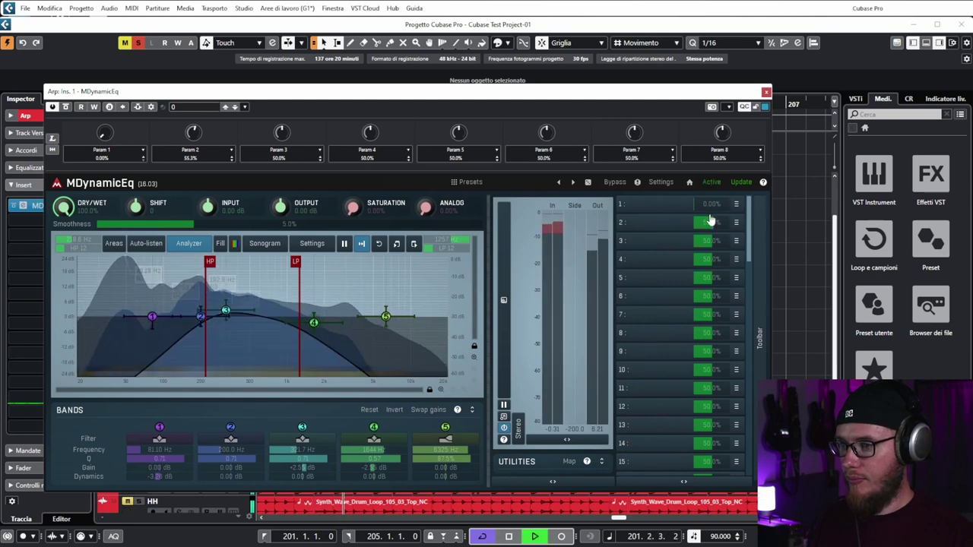
left_click_drag(711, 207, 712, 203)
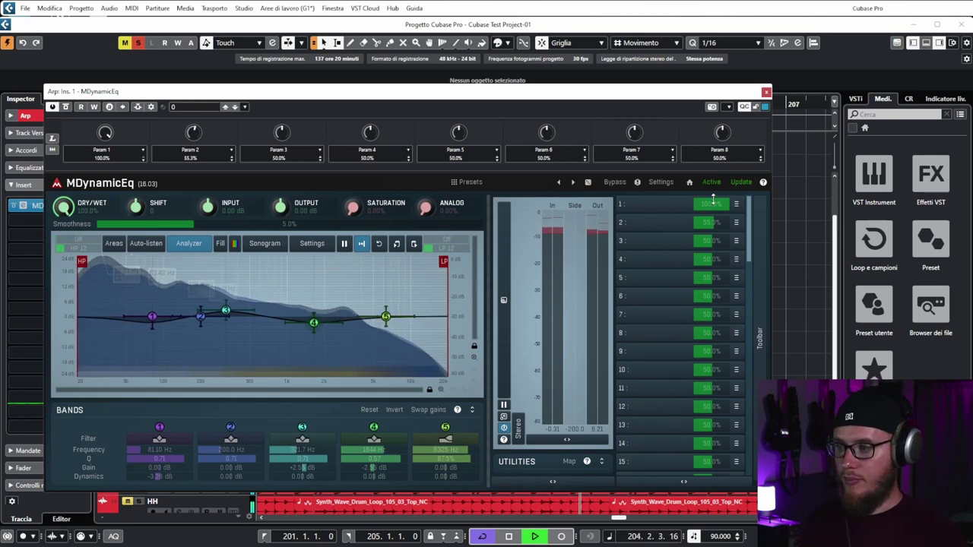
key("space")
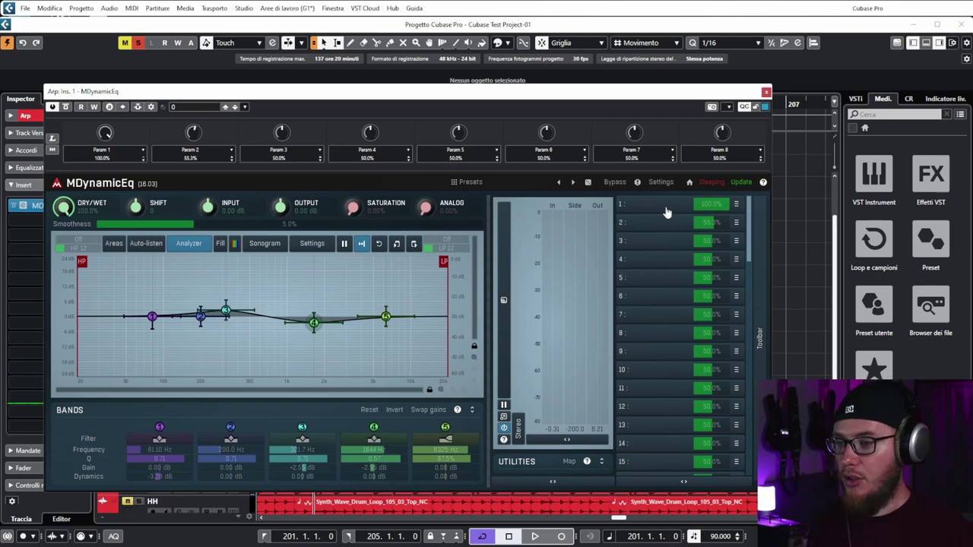
left_click(666, 213)
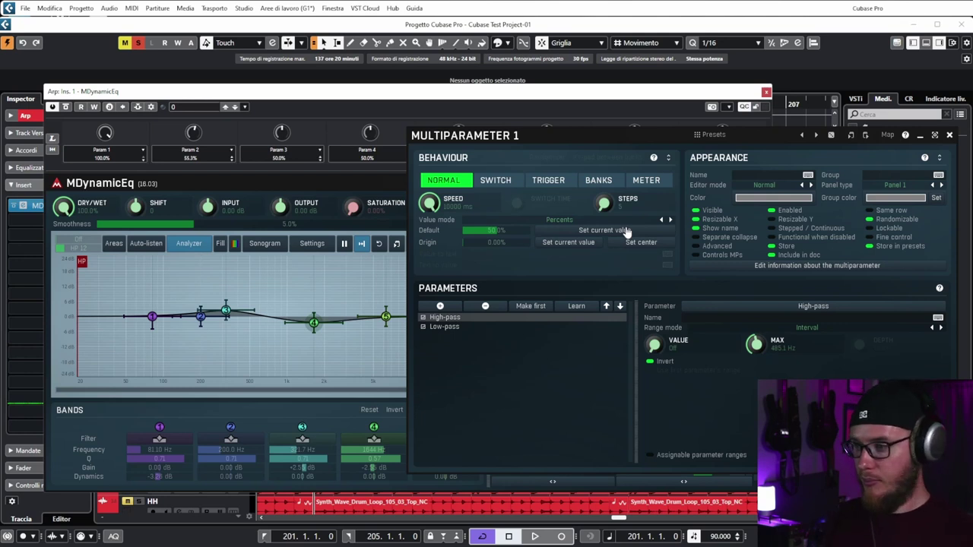
left_click(949, 135)
- Move band 3 up in gain and frequency, and add EQ 2's Frequency 2 parameter to multiparameter 3
left_click_drag(233, 323, 259, 298)
left_click(646, 242)
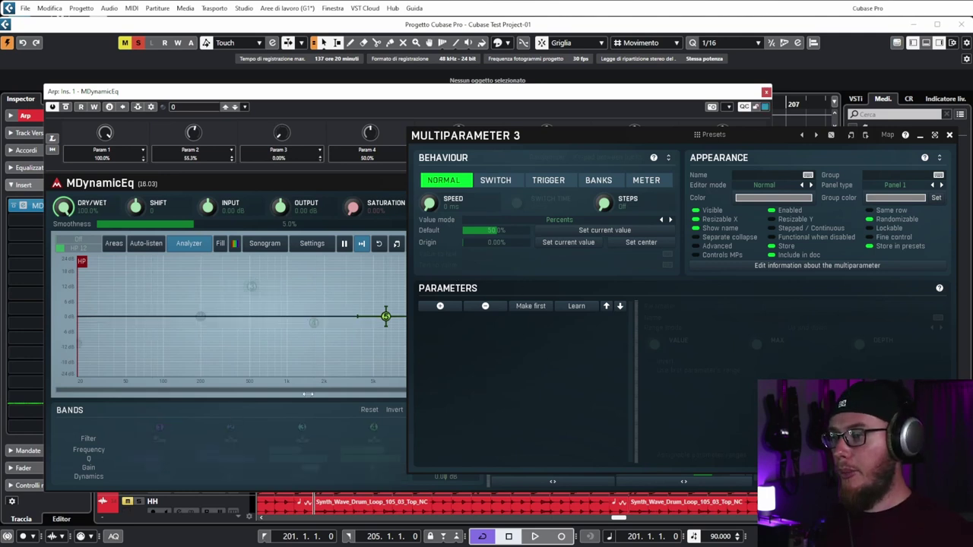
left_click(444, 306)
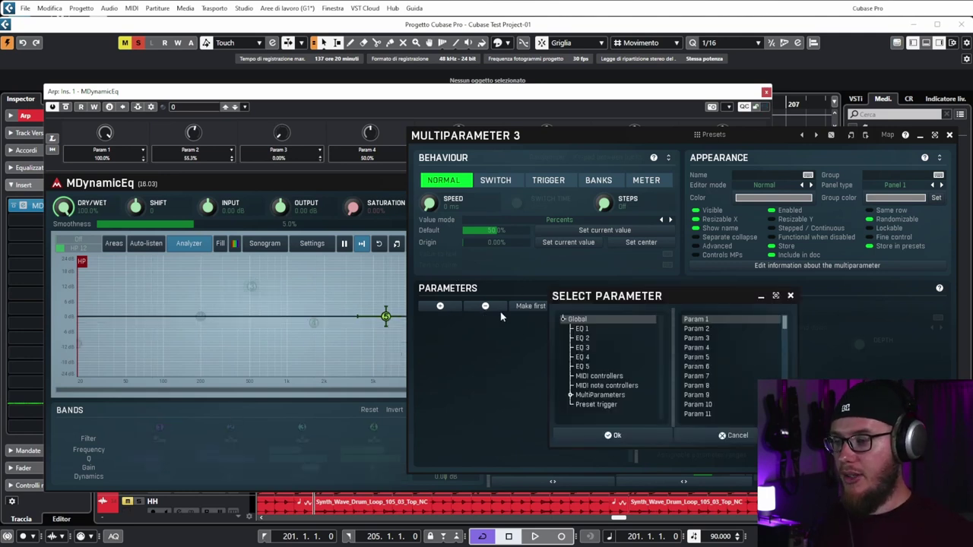
left_click(591, 338)
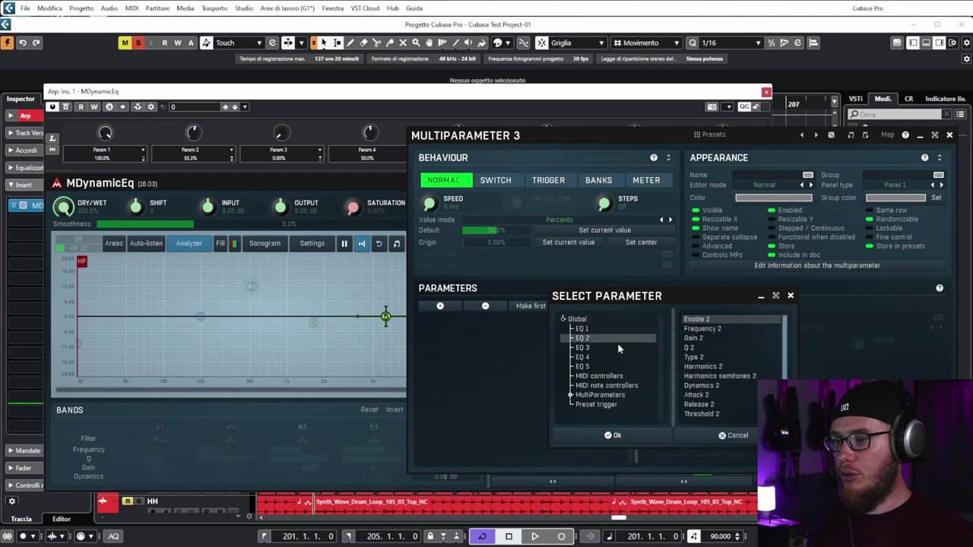
left_click(703, 328)
left_click(640, 435)
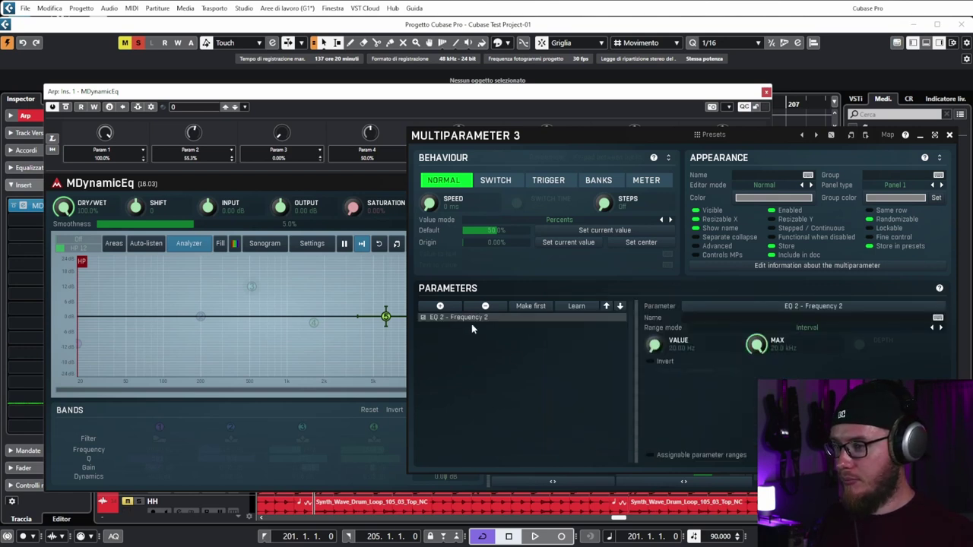
- Enable band 2 and adjust its frequency to about 108 Hz
left_click(229, 428)
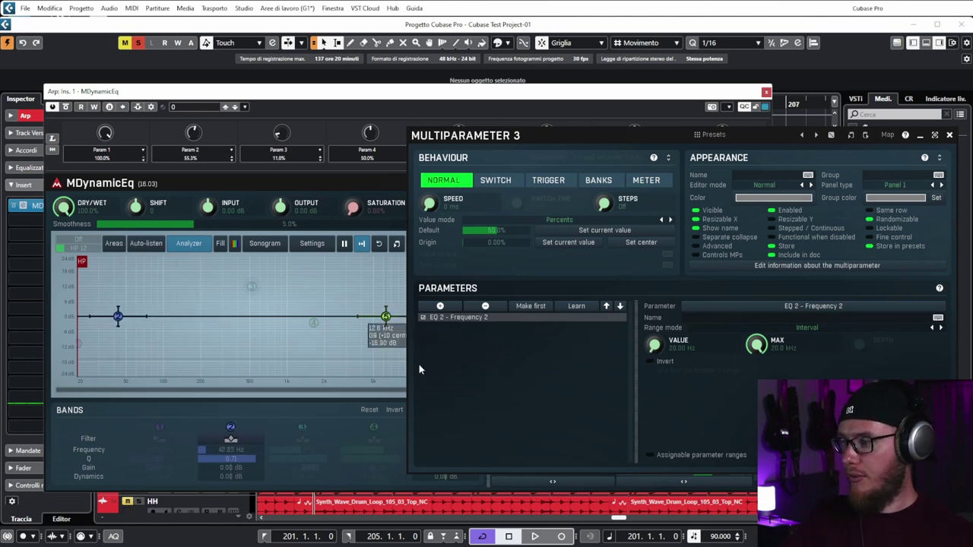
left_click_drag(262, 449, 335, 453)
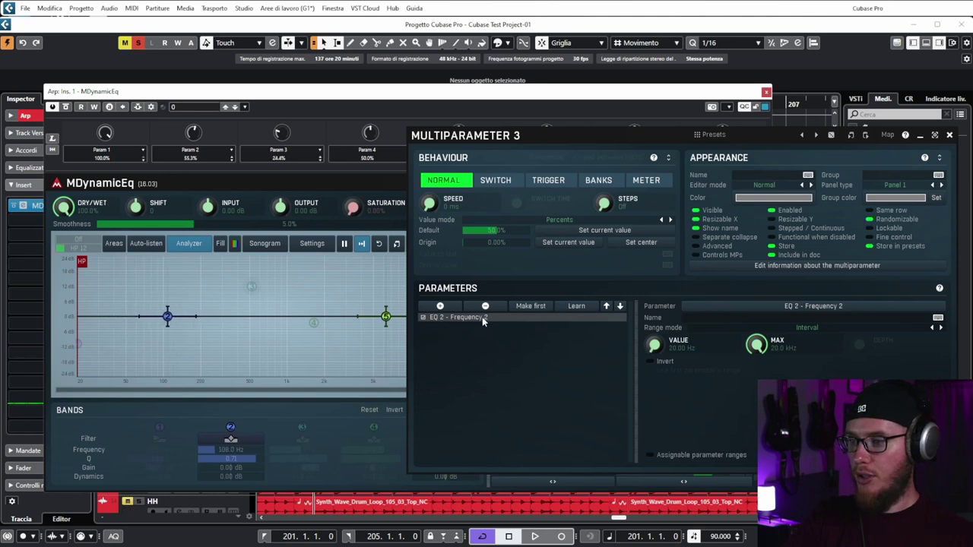
- Add EQ 2's Gain 2 parameter to multiparameter 3, close its settings, and set multiparameter 3 to about 57%
left_click(440, 306)
left_click(582, 338)
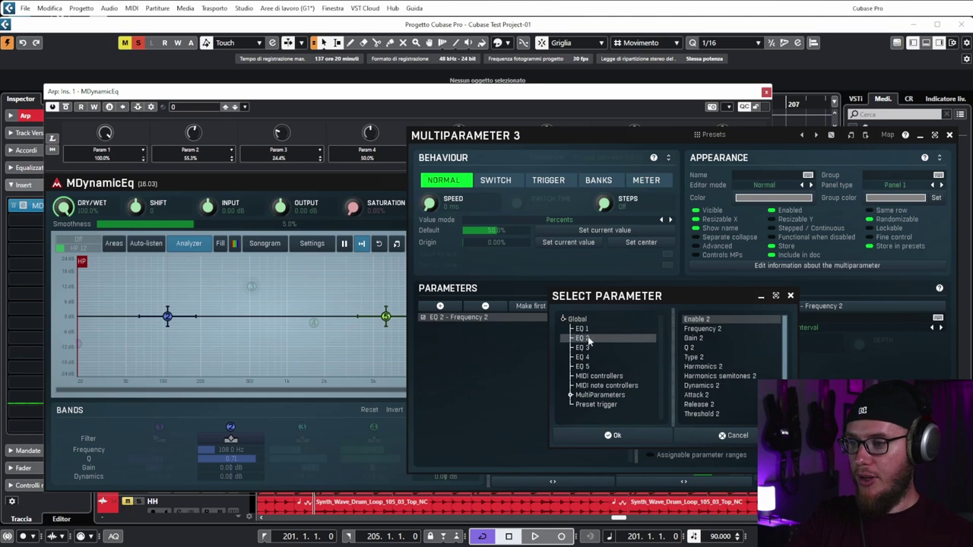
left_click(710, 340)
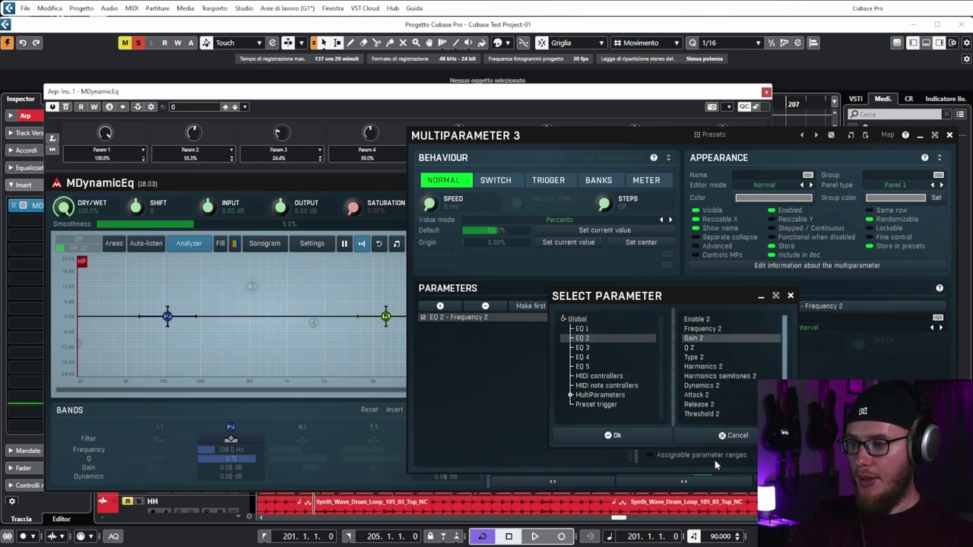
left_click(613, 434)
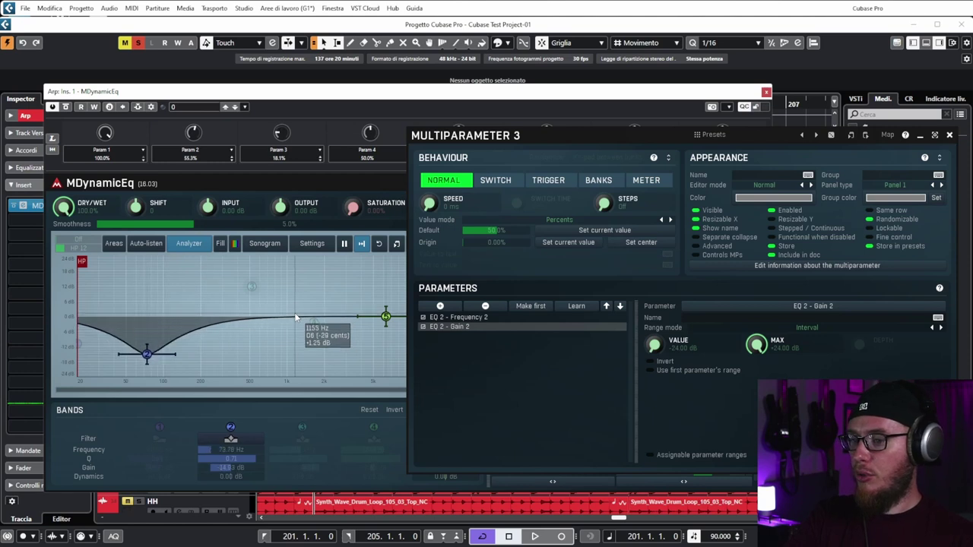
left_click(949, 134)
left_click_drag(721, 241, 741, 244)
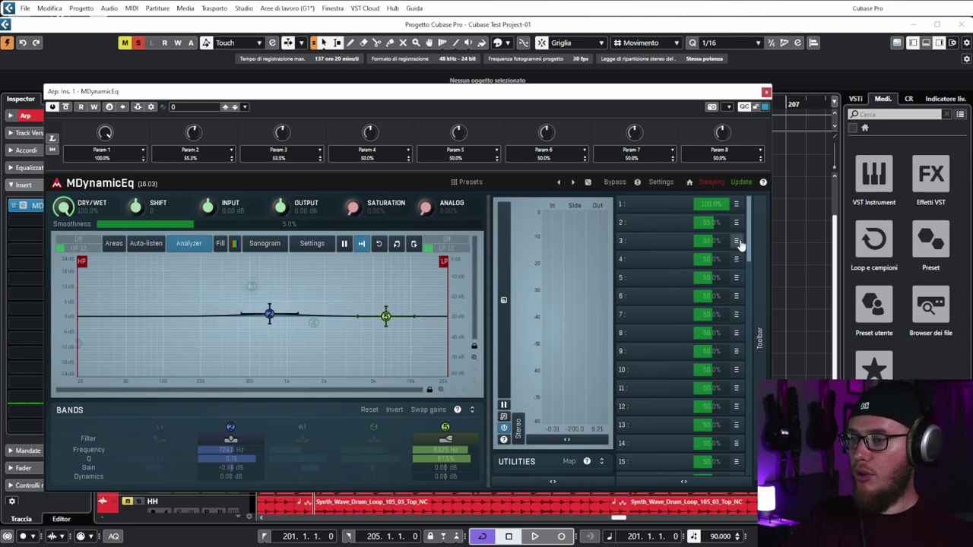
left_click(642, 245)
left_click(642, 245)
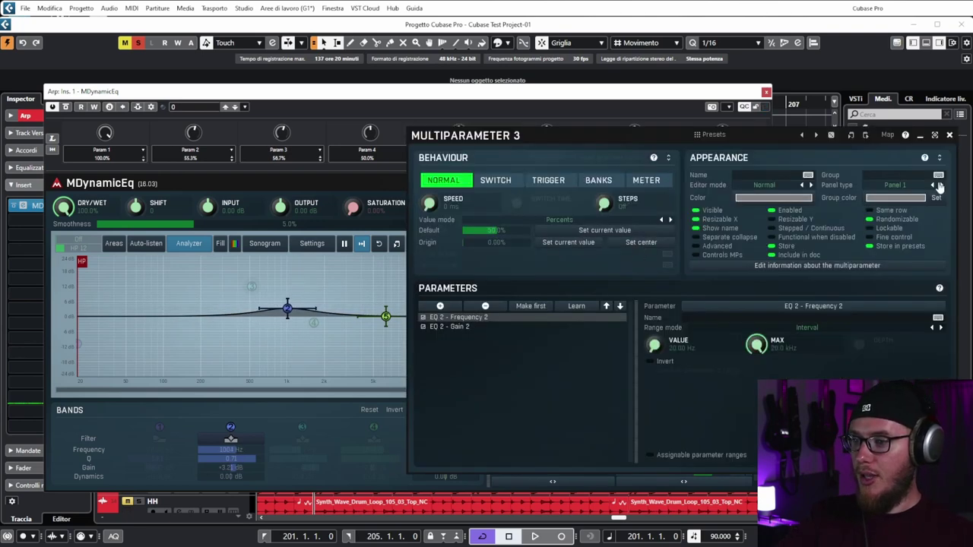
left_click(948, 134)
left_click(736, 242)
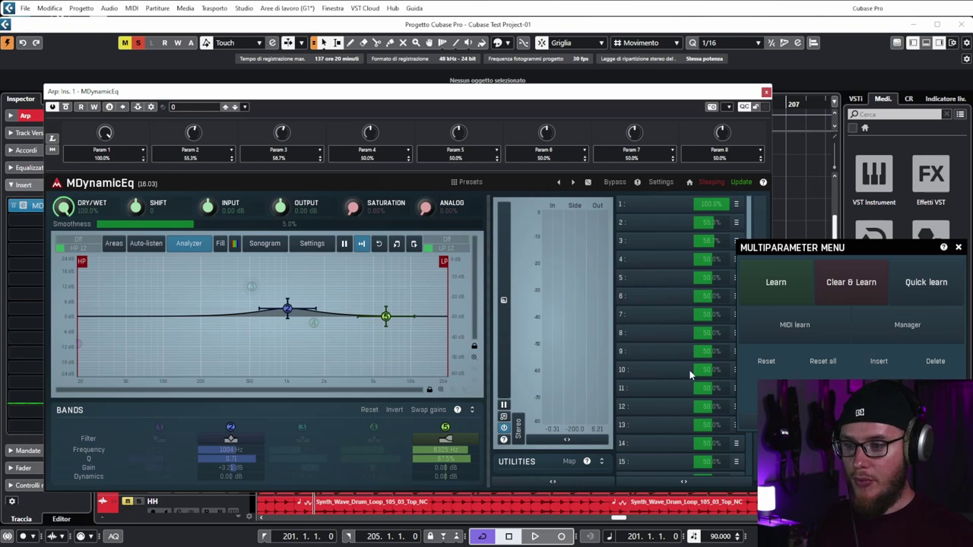
left_click(957, 247)
- Set multiparameter 3's behaviour to Switch with a switch time of about 5400 ms
left_click(648, 241)
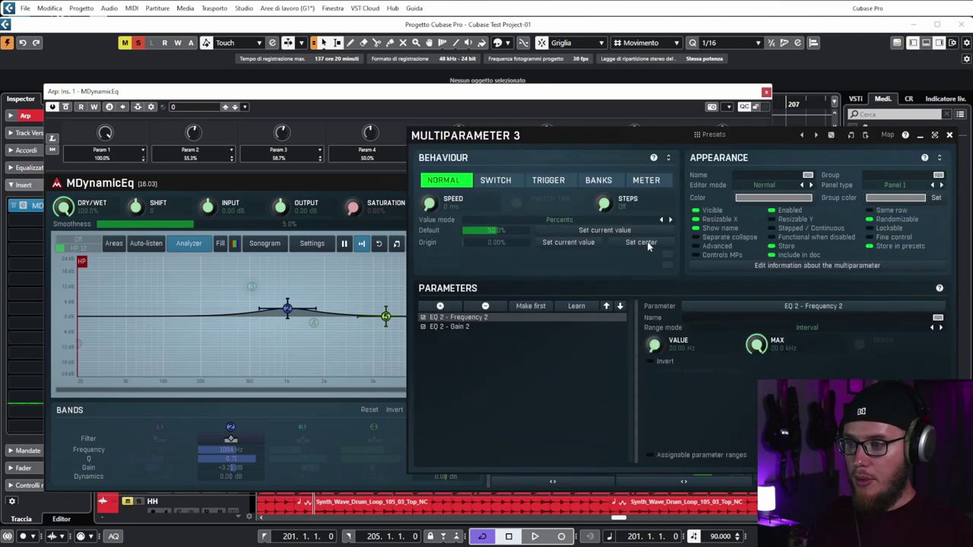
left_click(509, 183)
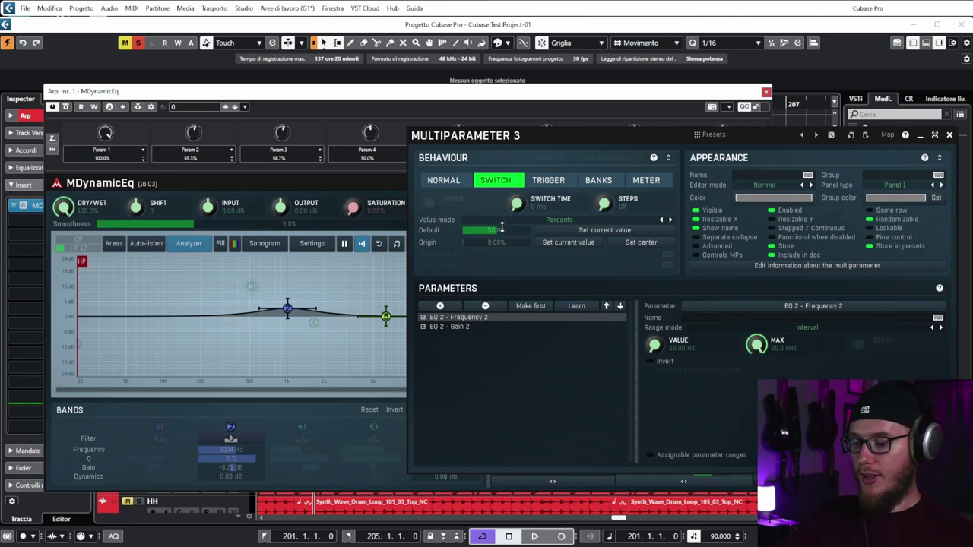
left_click_drag(517, 199, 517, 179)
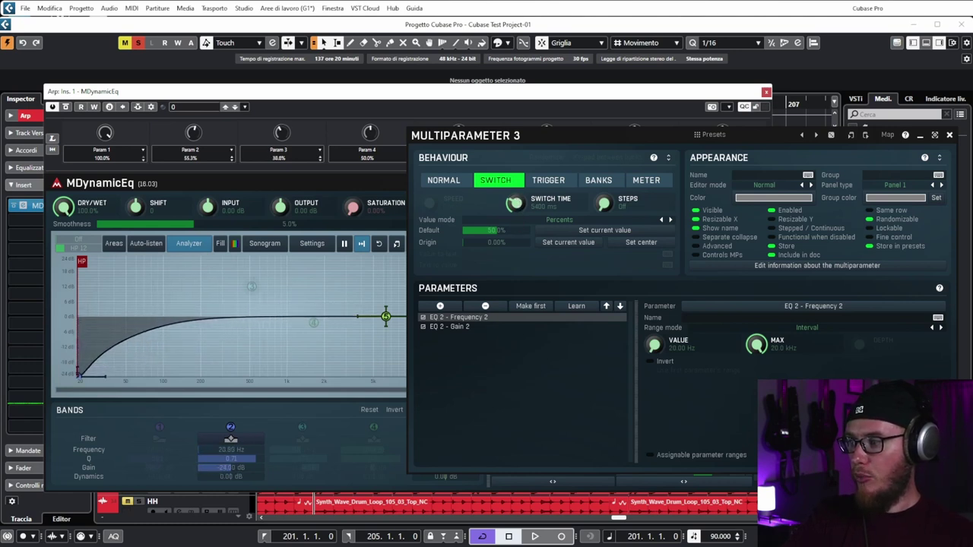
- Return multiparameter 3's behaviour to Normal and raise its speed time above 0 ms
left_click(463, 183)
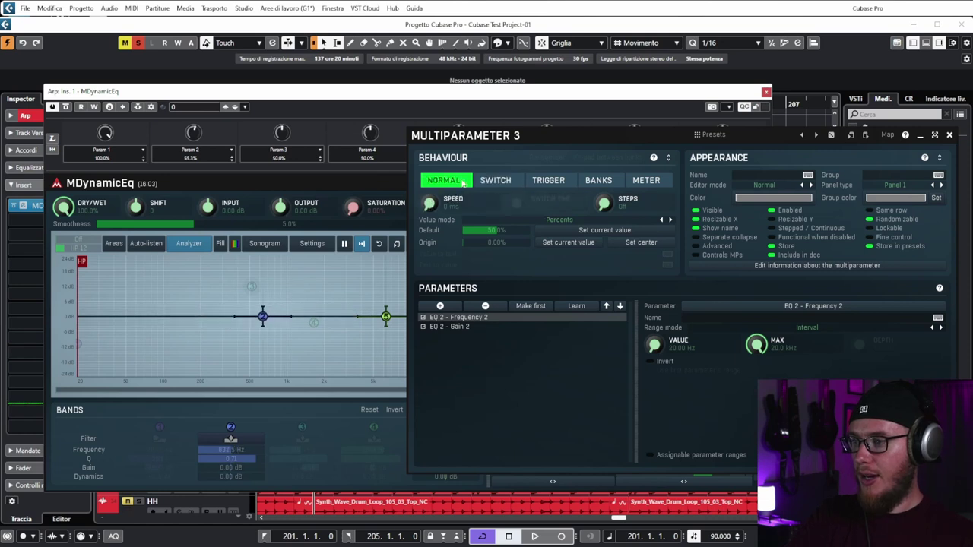
left_click_drag(428, 202, 448, 204)
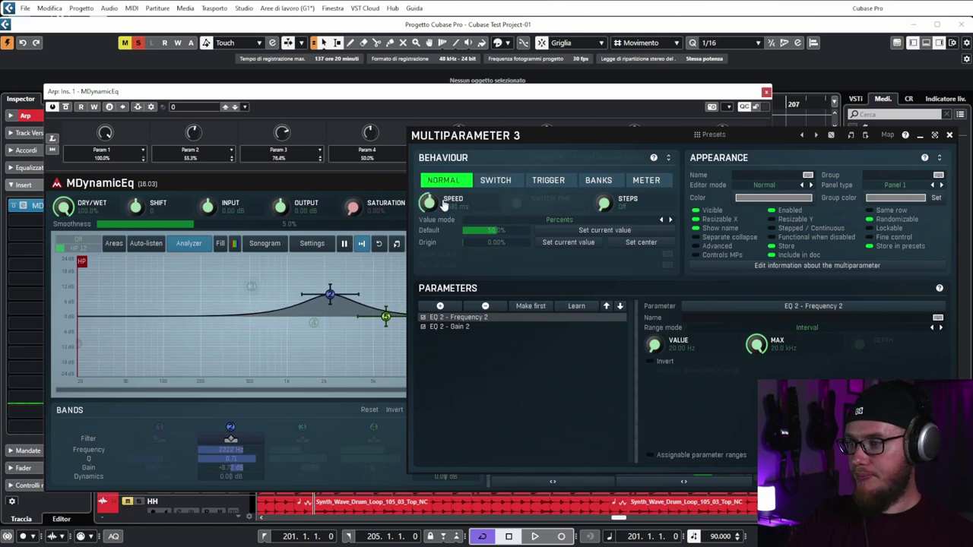